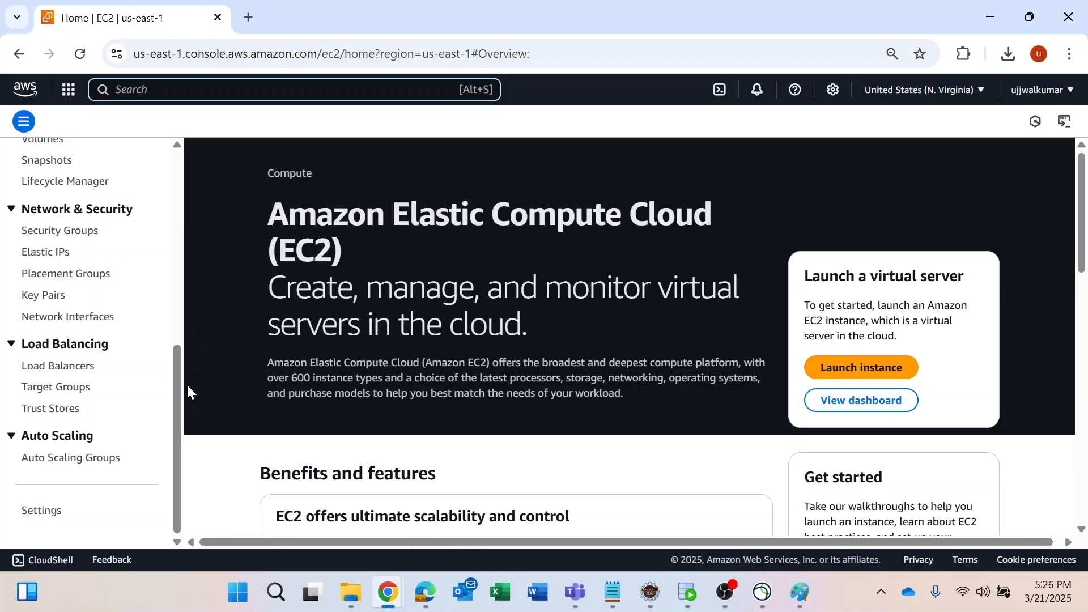
# Go to the EC2 launch templates and start creating a new launch template.
pyautogui.moveTo(175, 377); pyautogui.dragTo(173, 184)
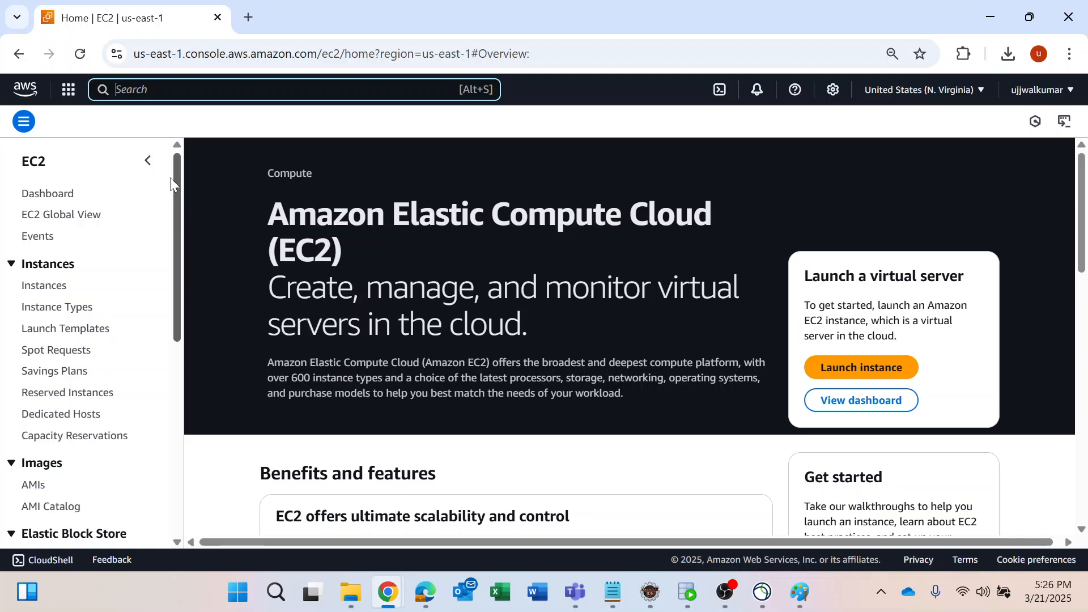
pyautogui.click(100, 332)
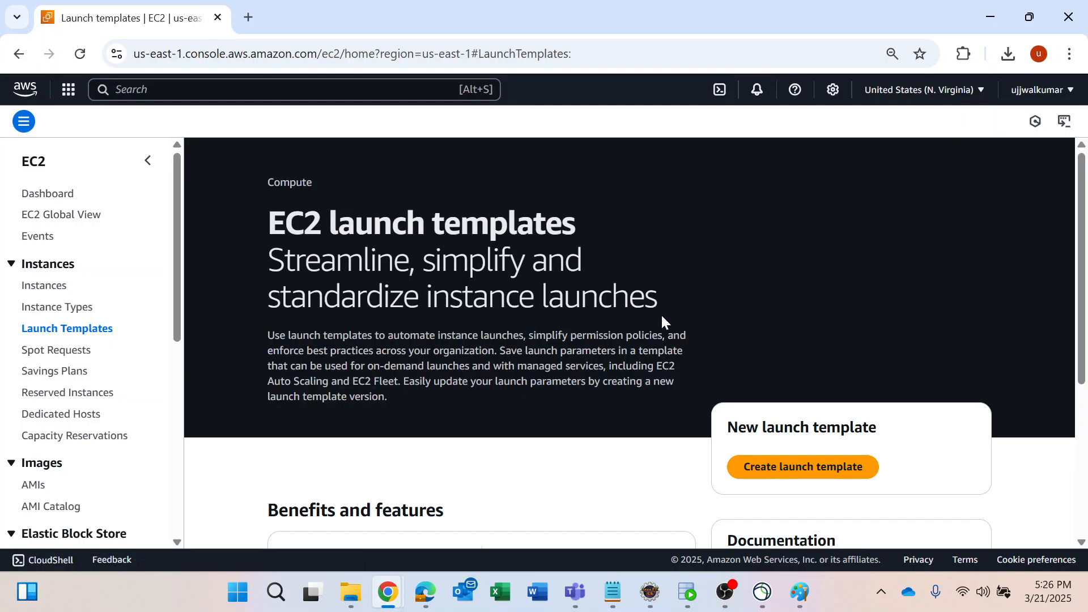
pyautogui.click(760, 468)
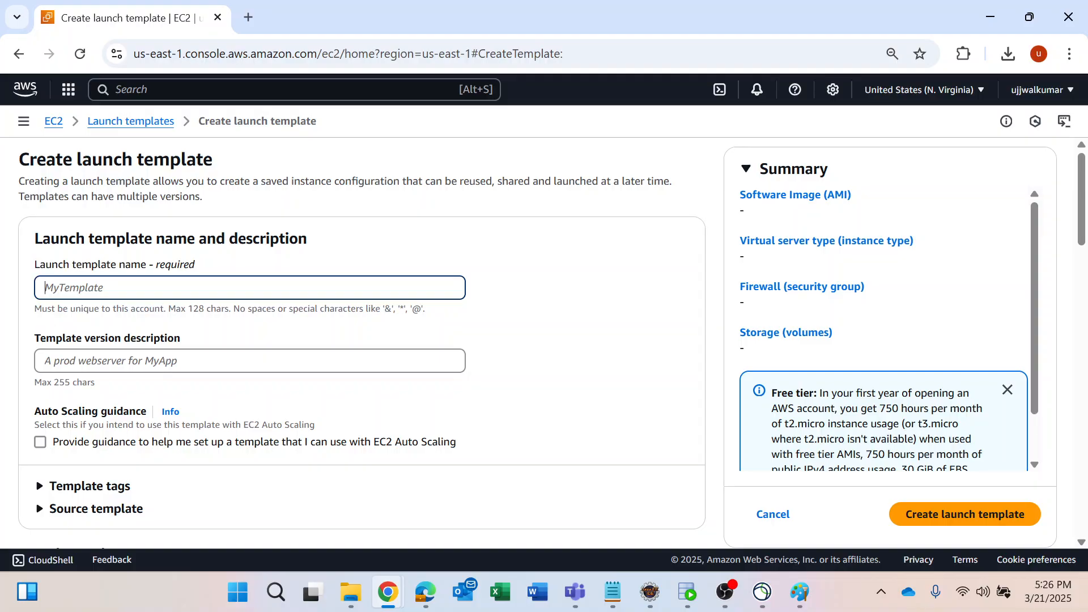
# Name the launch template BankingLT and enter the version description "this template is being used to ASG Banking servers".
pyautogui.write('BankingLT')
pyautogui.press('Tab')
pyautogui.write('th')
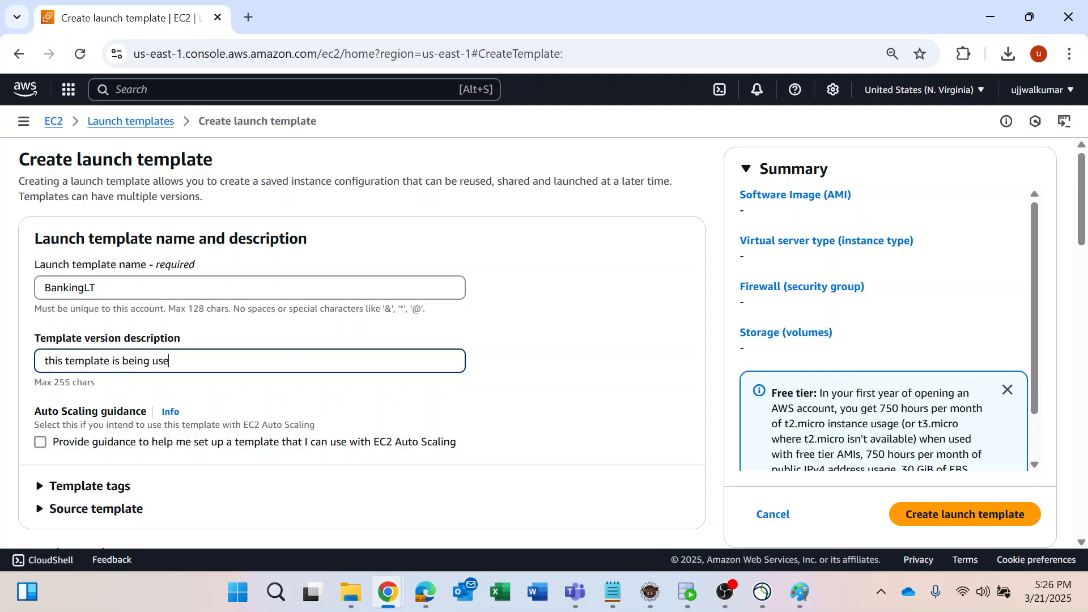
pyautogui.write('is template is being used by bamking')
pyautogui.hotkey('ctrl', 'BackSpace')
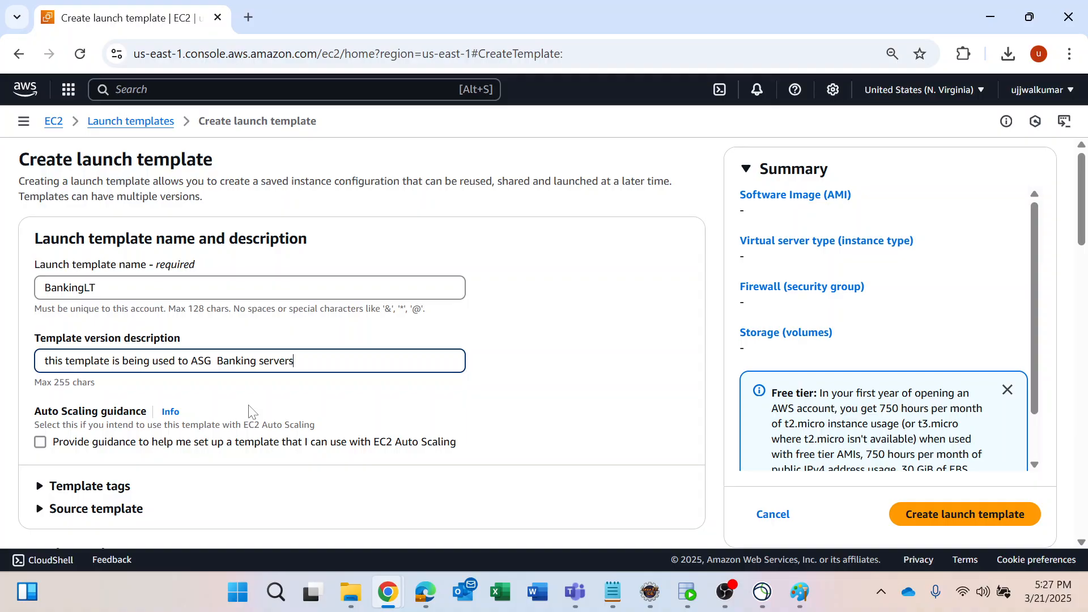
pyautogui.scroll(-3, 249, 409)
pyautogui.scroll(-2, 165, 342)
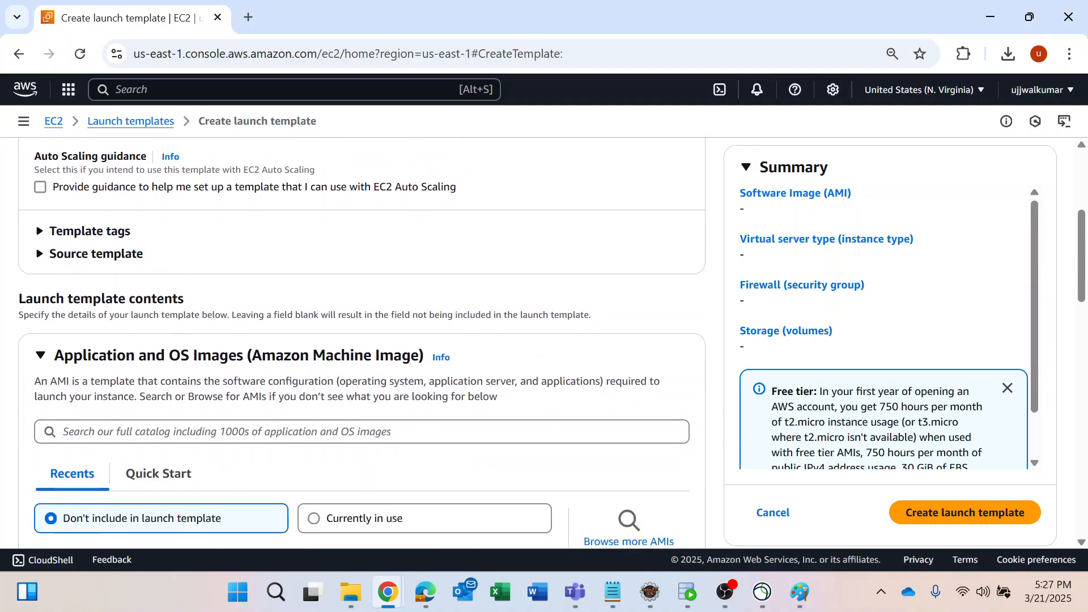
pyautogui.scroll(-6, 214, 440)
pyautogui.scroll(2, 206, 401)
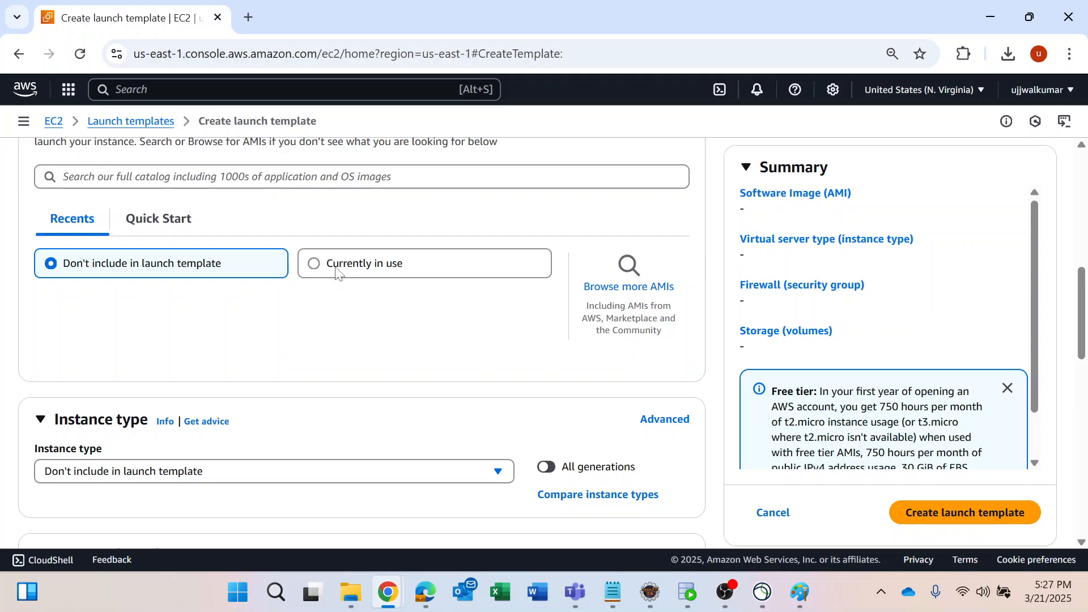
pyautogui.moveTo(335, 265); pyautogui.dragTo(338, 265)
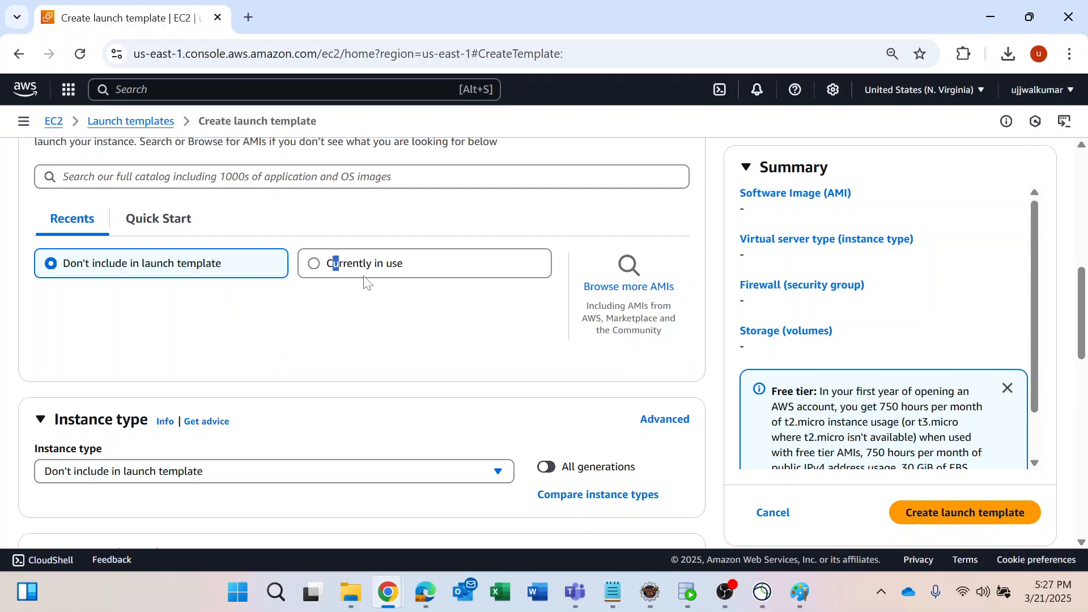
pyautogui.click(316, 265)
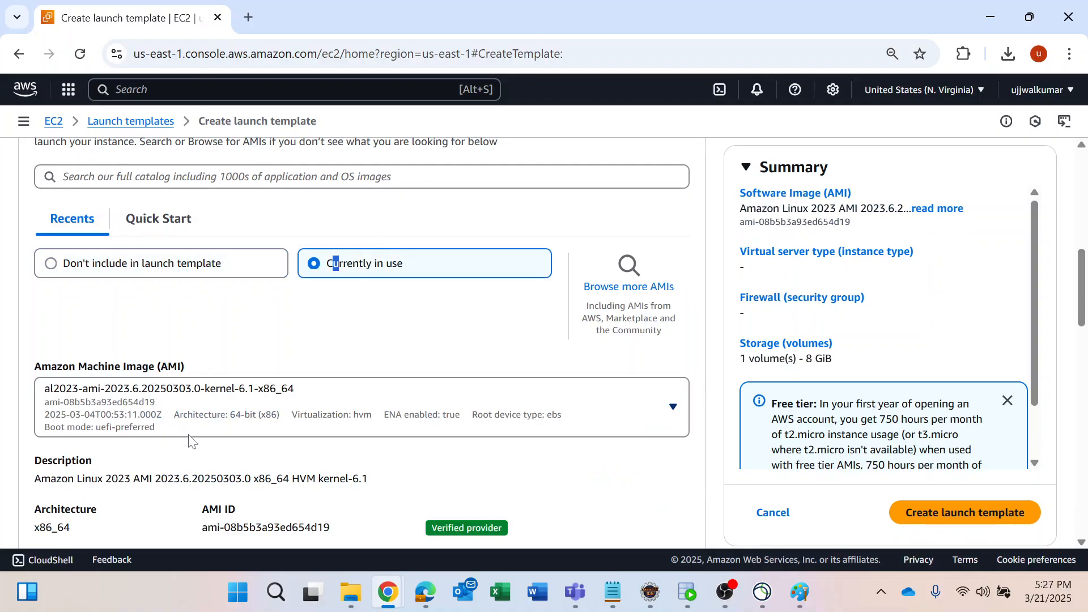
pyautogui.scroll(-1, 284, 371)
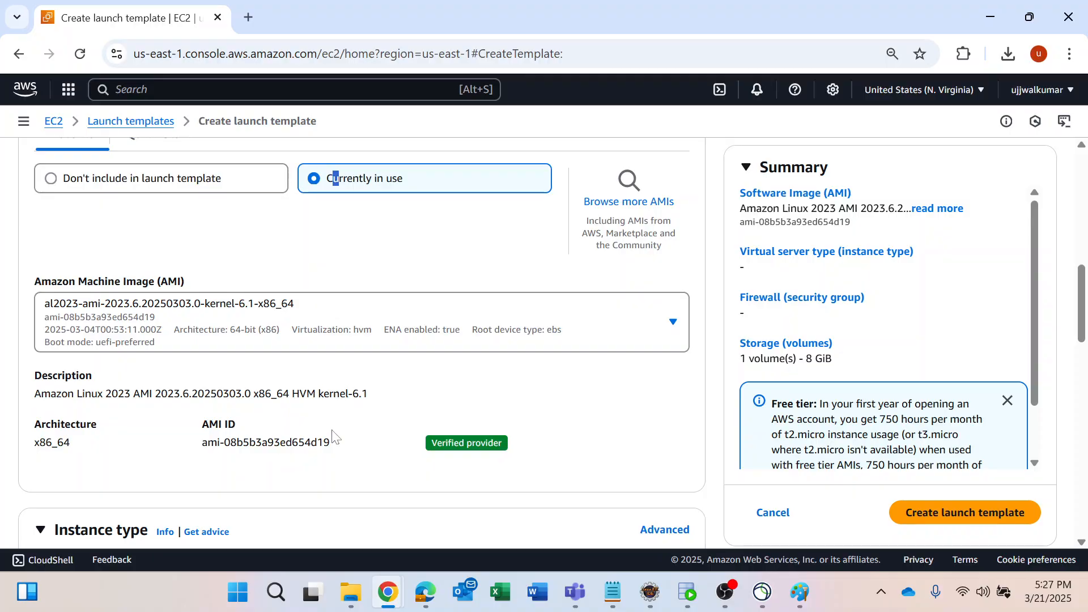
pyautogui.click(301, 323)
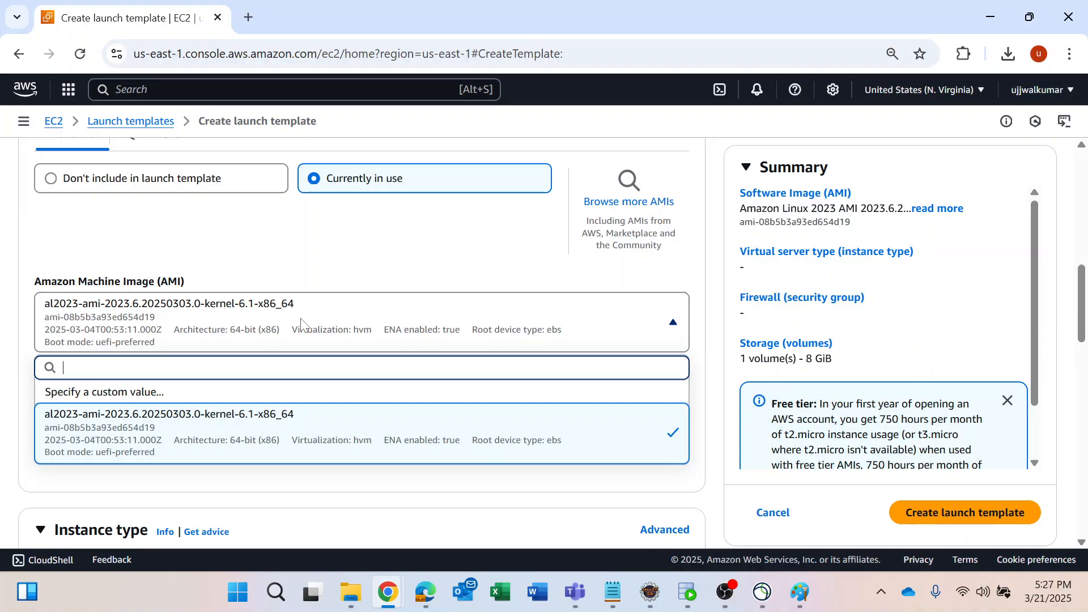
pyautogui.click(301, 323)
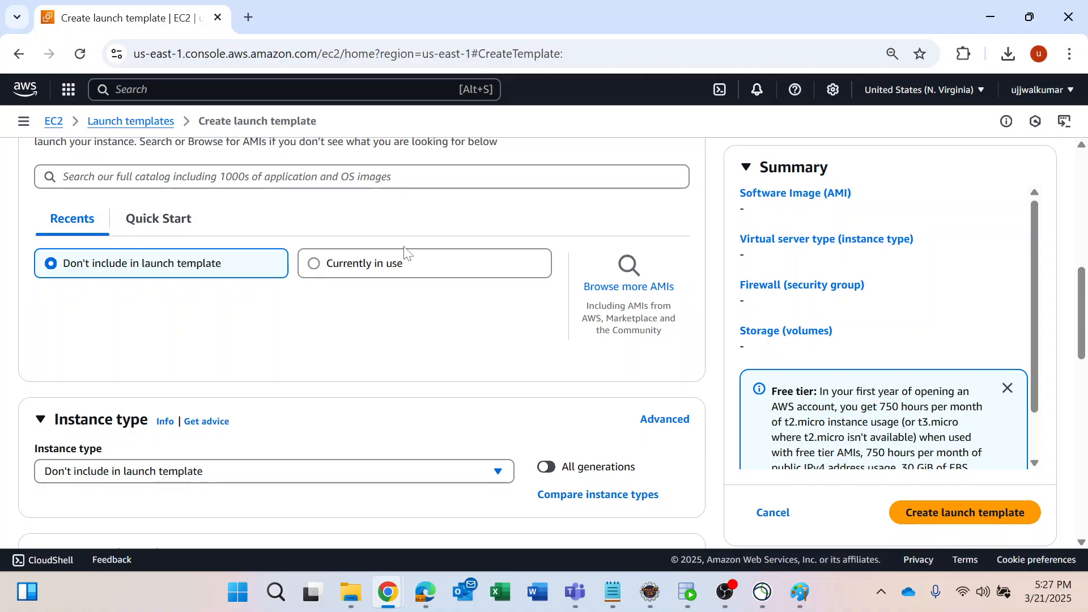
# Choose the Amazon Linux 2023 AMI from the Quick Start images for the launch template.
pyautogui.click(160, 222)
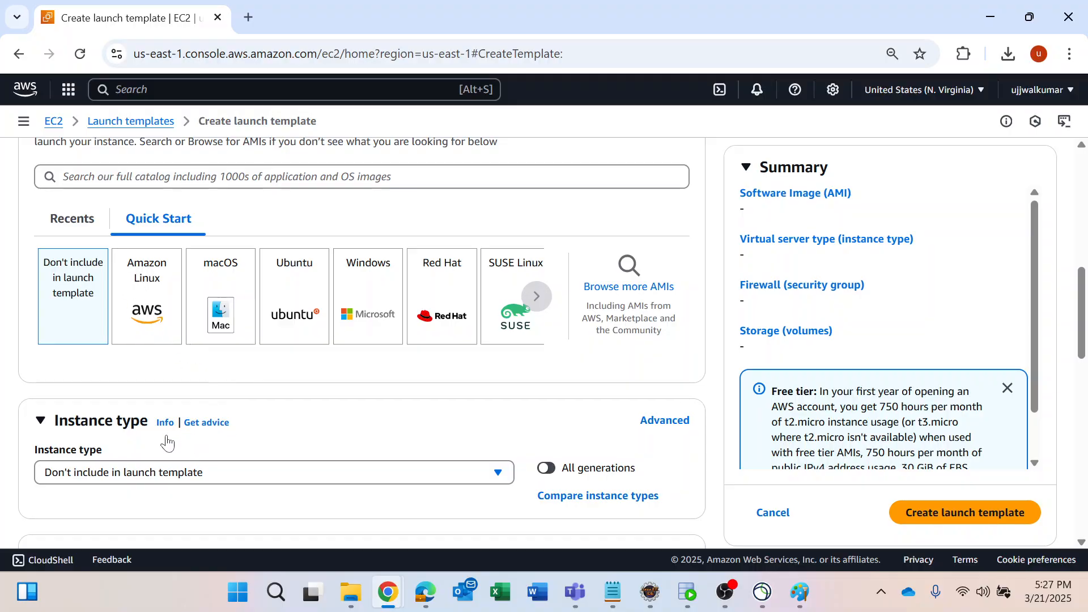
pyautogui.scroll(-1, 166, 438)
pyautogui.click(238, 335)
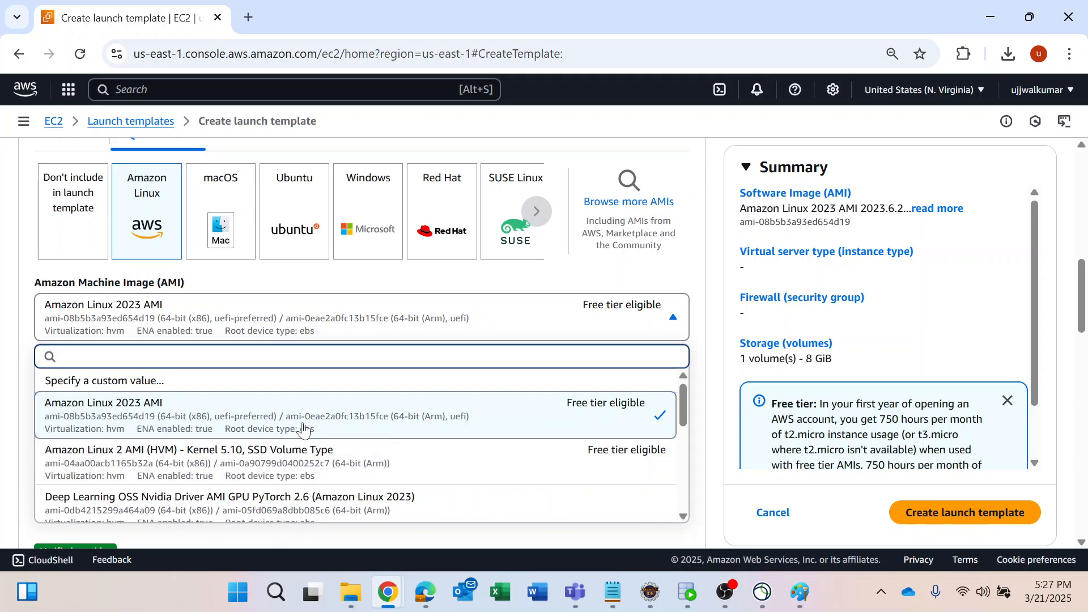
pyautogui.click(637, 335)
# Set the template's instance type to t2.micro and its key pair to keypairforec2.
pyautogui.scroll(-3, 136, 476)
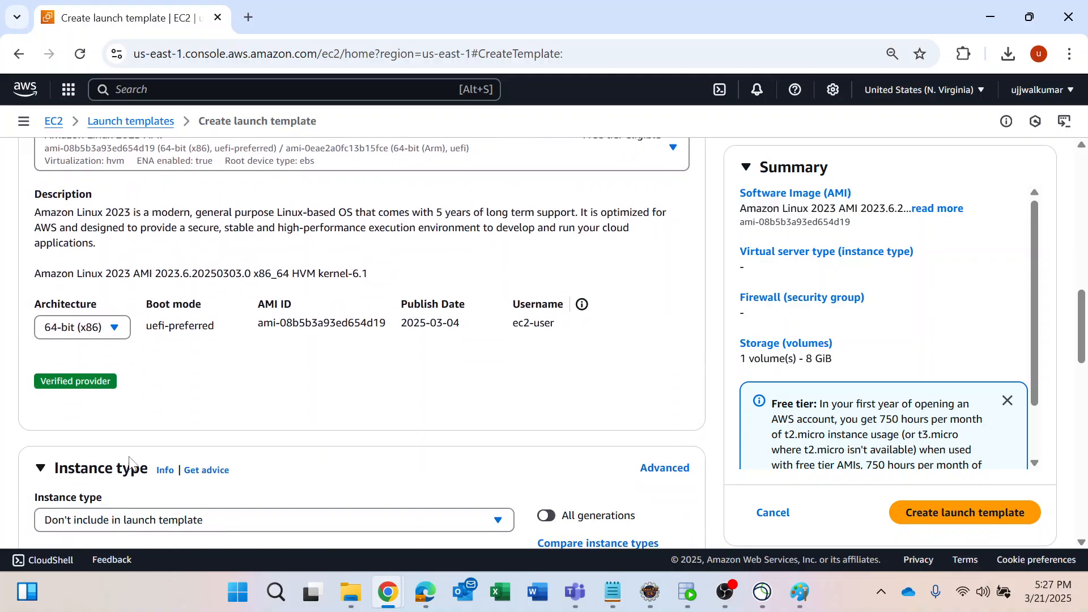
pyautogui.scroll(-5, 232, 422)
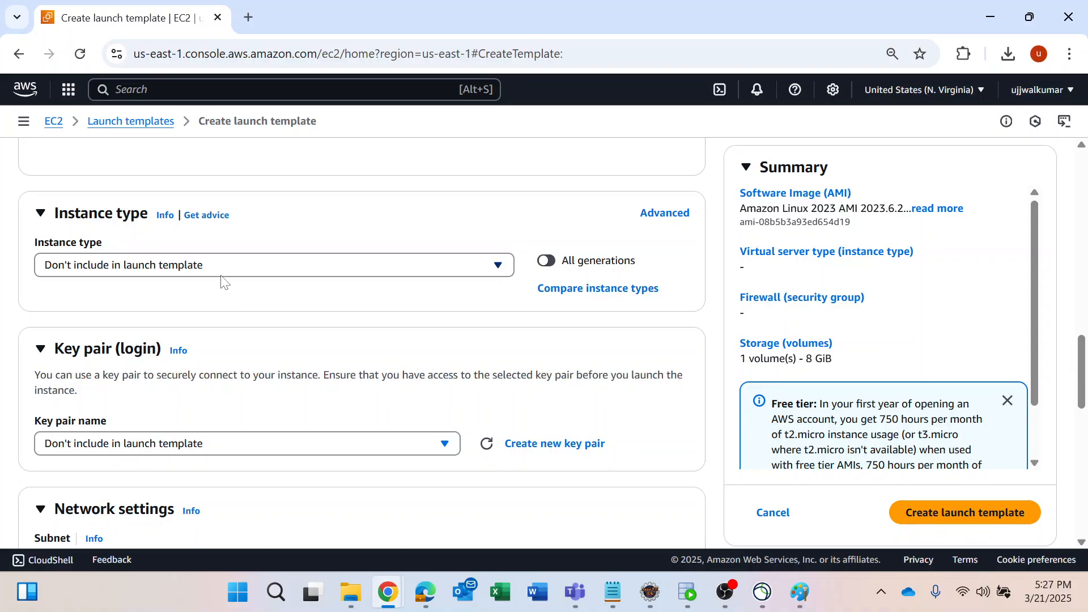
pyautogui.click(224, 270)
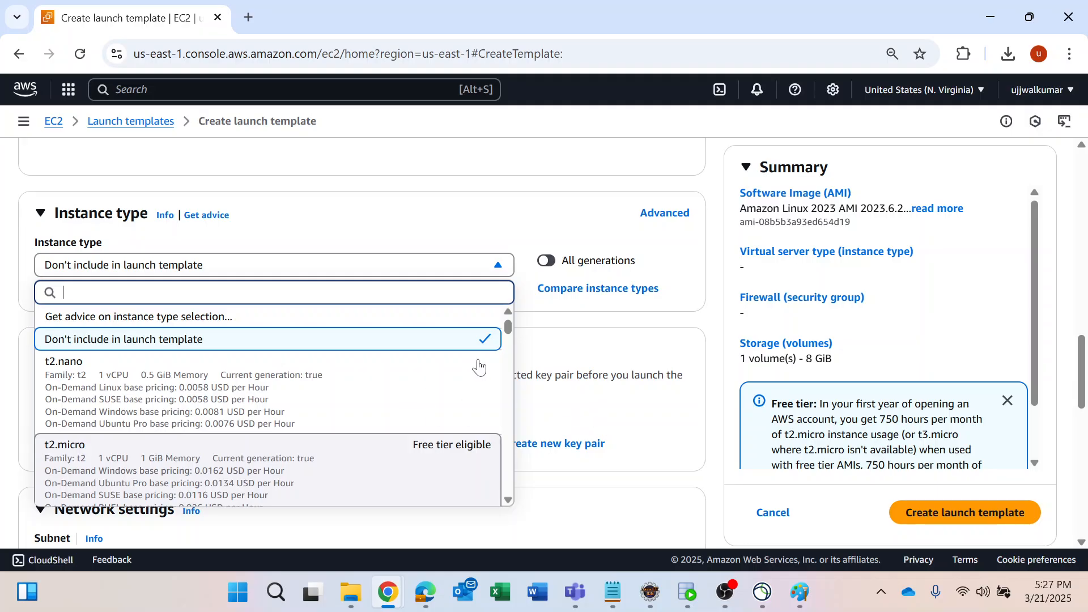
pyautogui.click(431, 459)
pyautogui.scroll(-1, 491, 395)
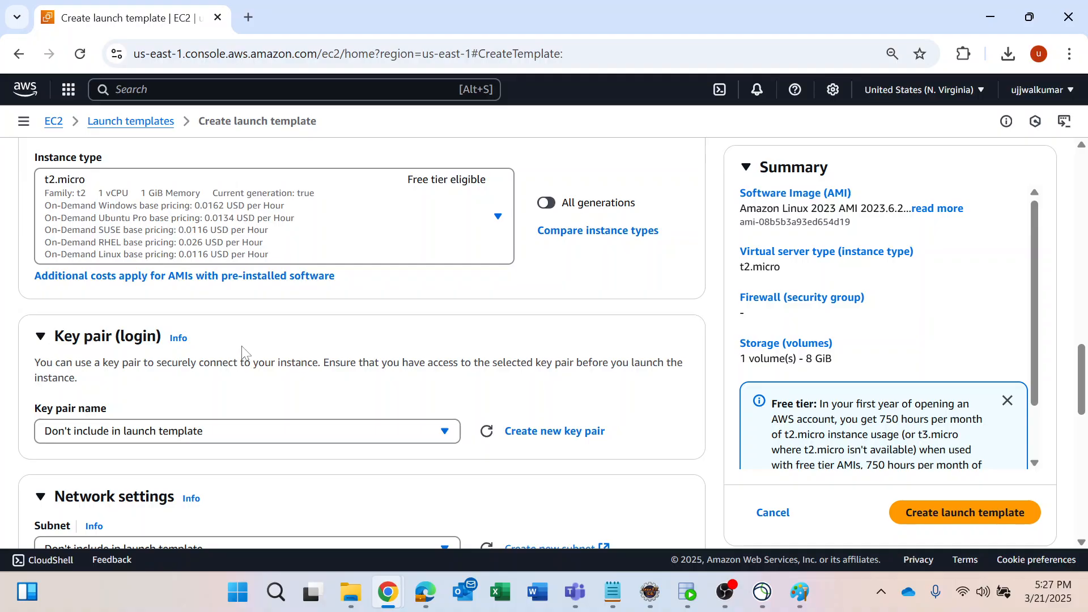
pyautogui.scroll(-1, 245, 351)
pyautogui.click(211, 358)
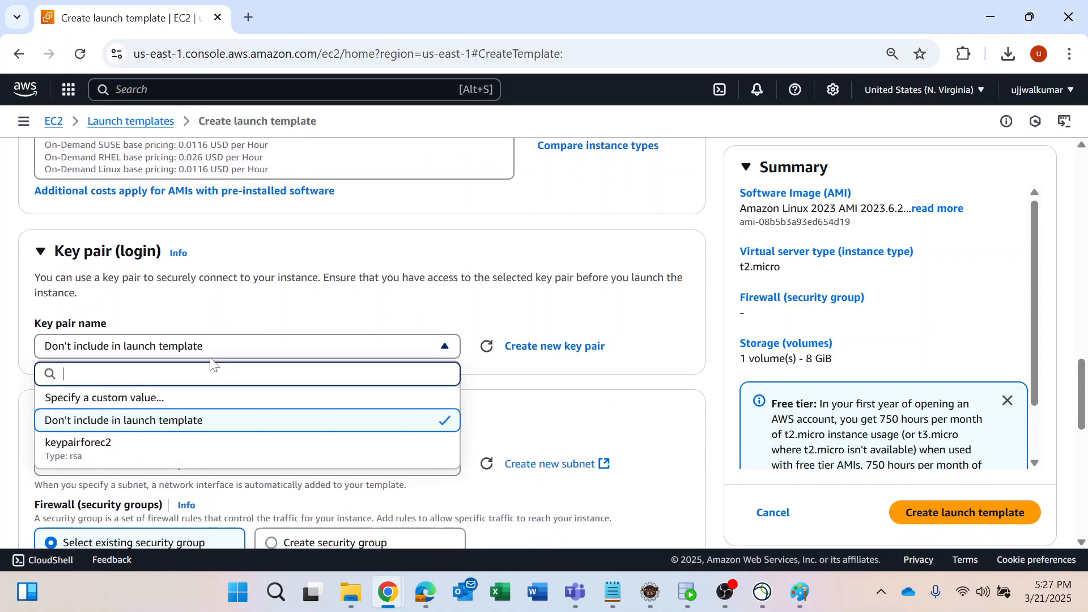
pyautogui.click(121, 448)
# Assign the existing security group launch-wizard-1 in the template's network settings.
pyautogui.scroll(-2, 205, 420)
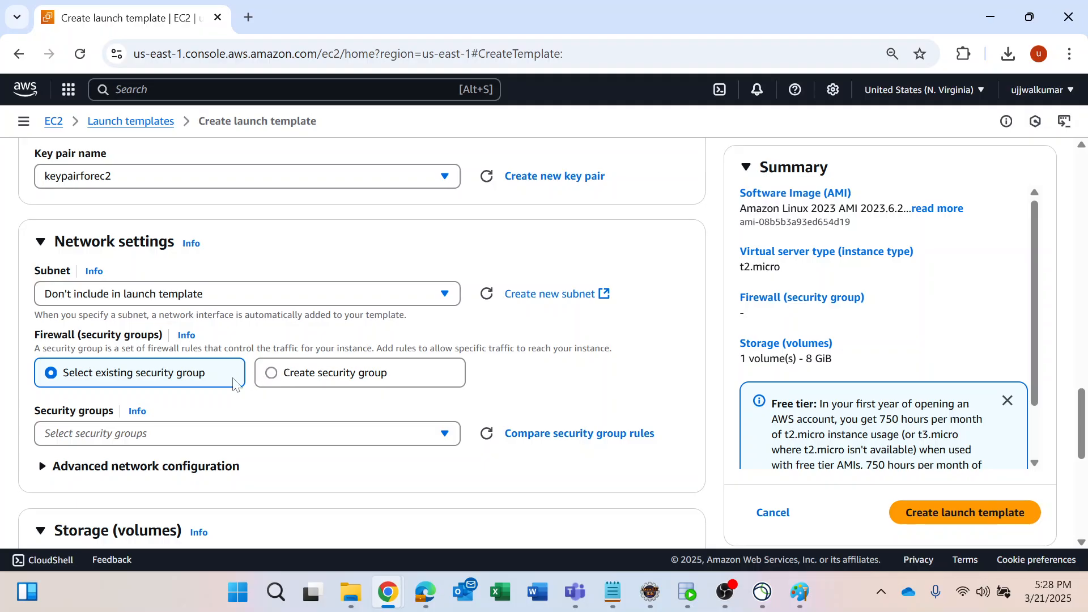
pyautogui.click(168, 441)
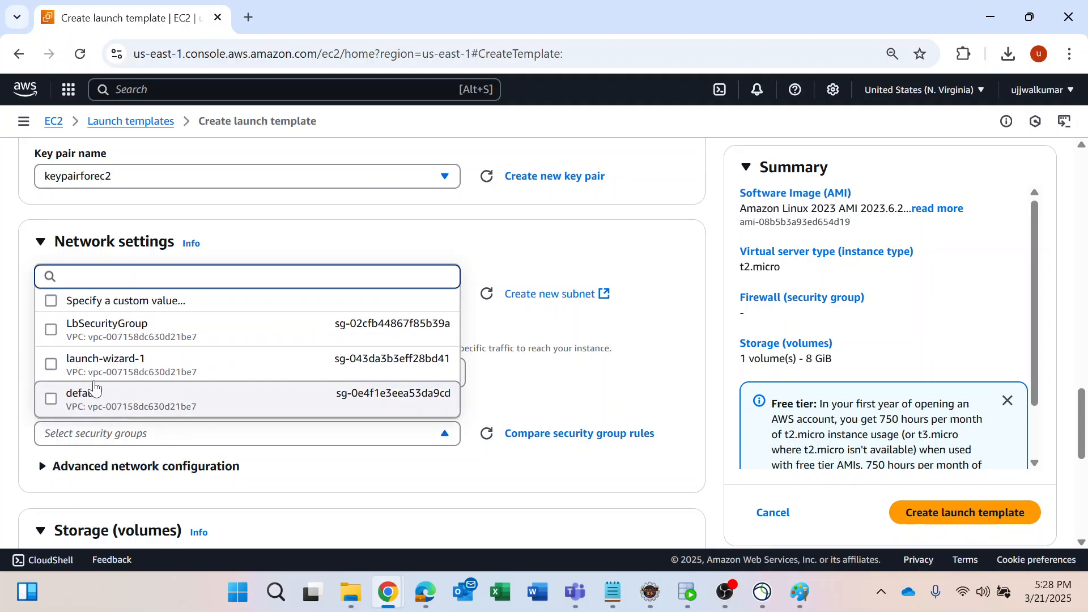
pyautogui.click(49, 365)
# Expand the root volume's storage settings, leave them at their defaults, and create the launch template.
pyautogui.scroll(-3, 303, 445)
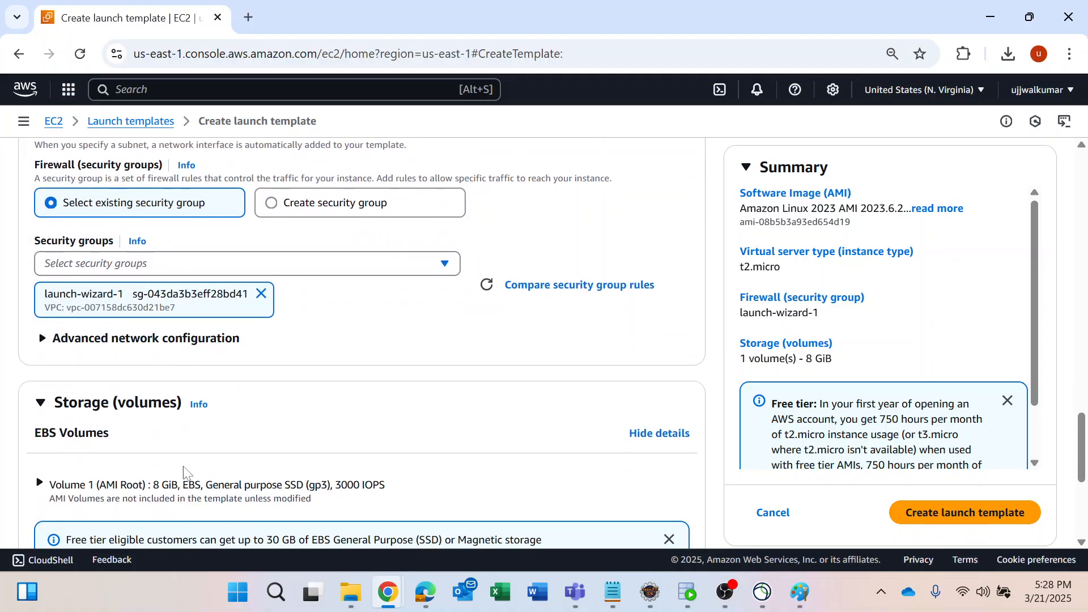
pyautogui.scroll(-3, 232, 447)
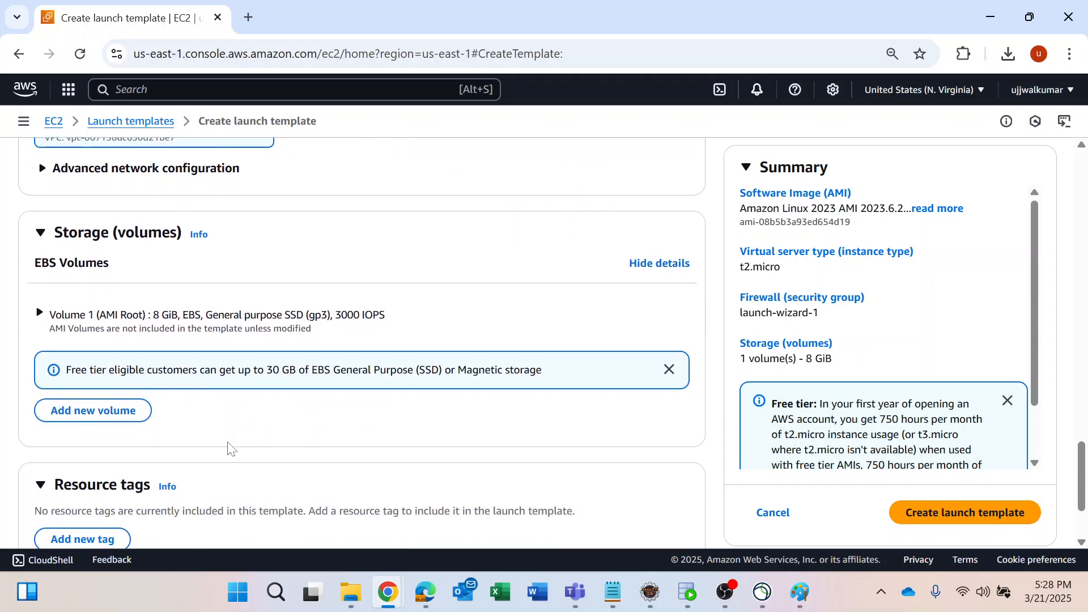
pyautogui.scroll(-2, 141, 447)
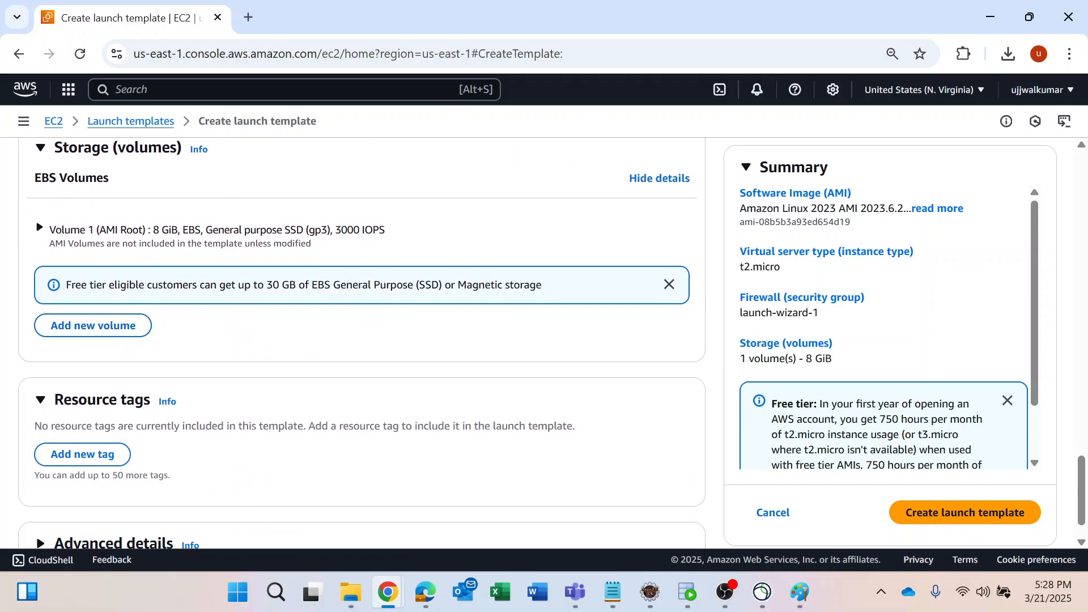
pyautogui.click(45, 232)
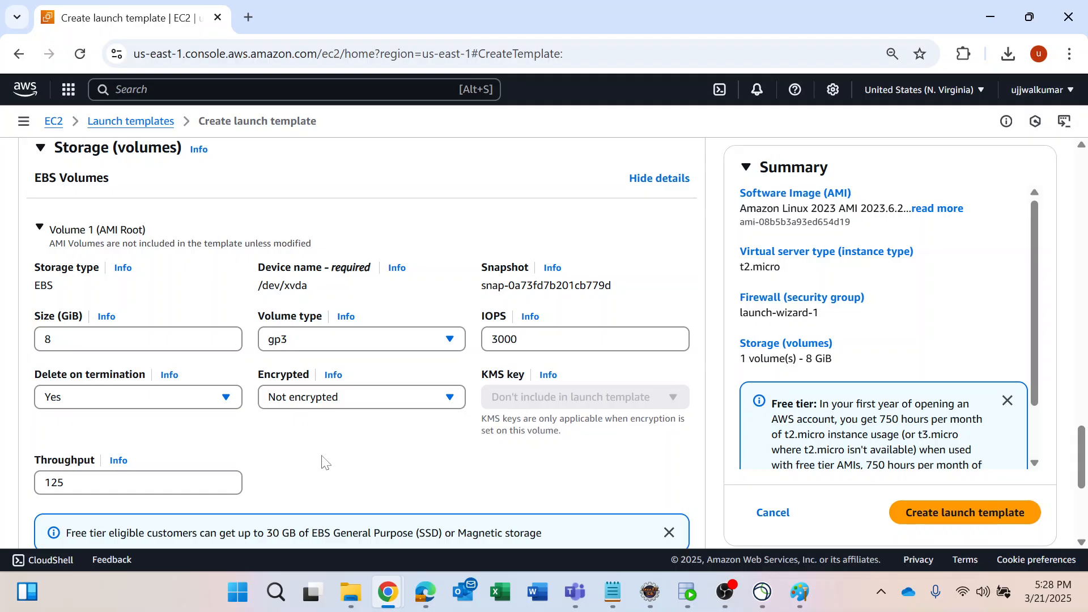
pyautogui.scroll(-5, 323, 462)
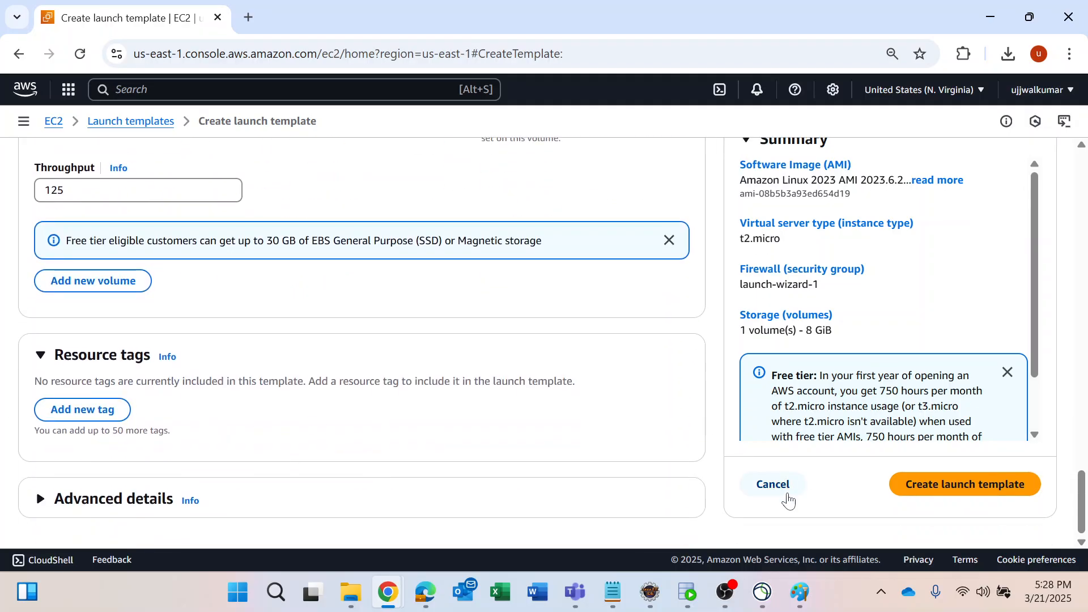
pyautogui.click(958, 485)
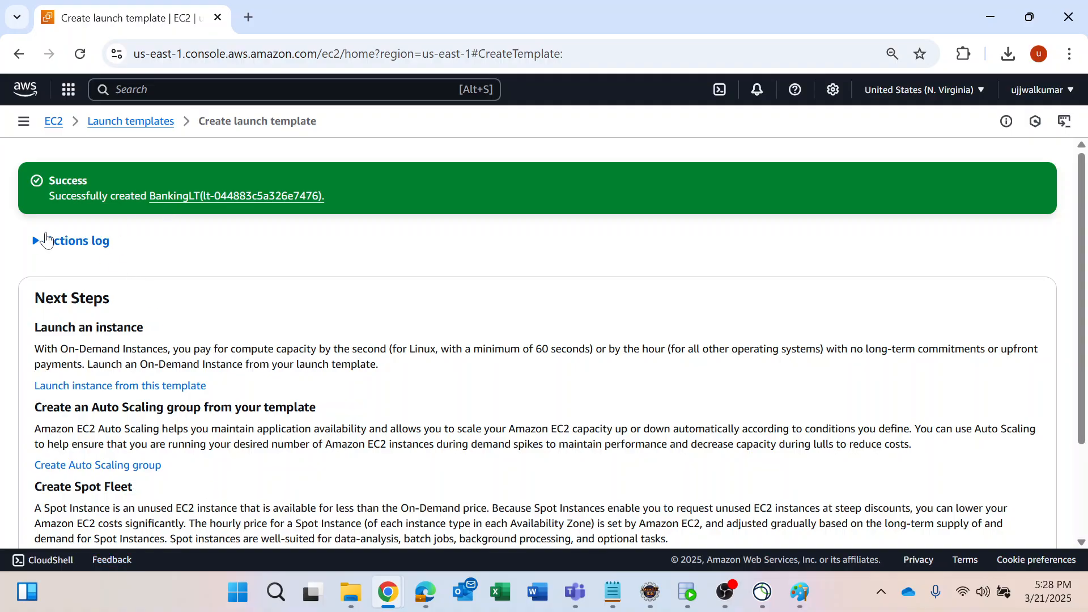
# Return to the launch templates list, select BankingLT, and open it for modification as a new version.
pyautogui.click(37, 240)
pyautogui.click(139, 125)
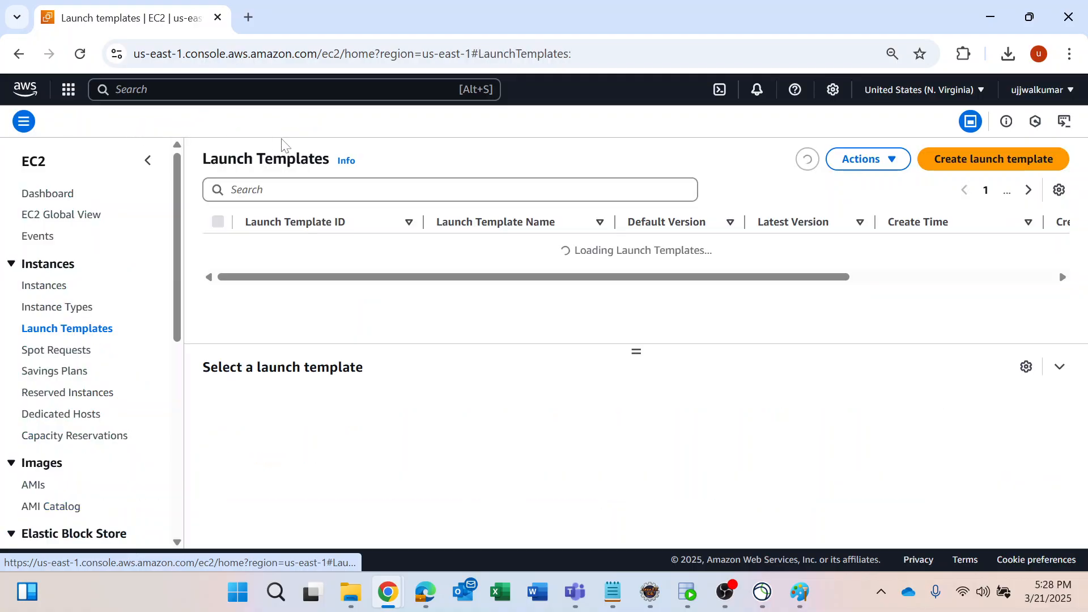
pyautogui.click(217, 246)
pyautogui.click(866, 159)
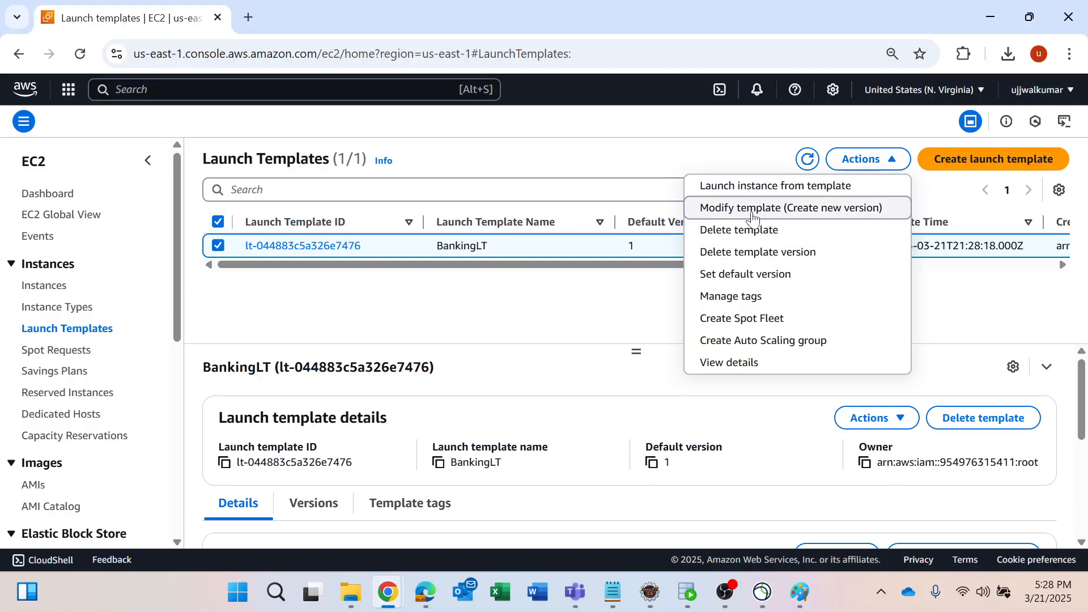
pyautogui.click(753, 218)
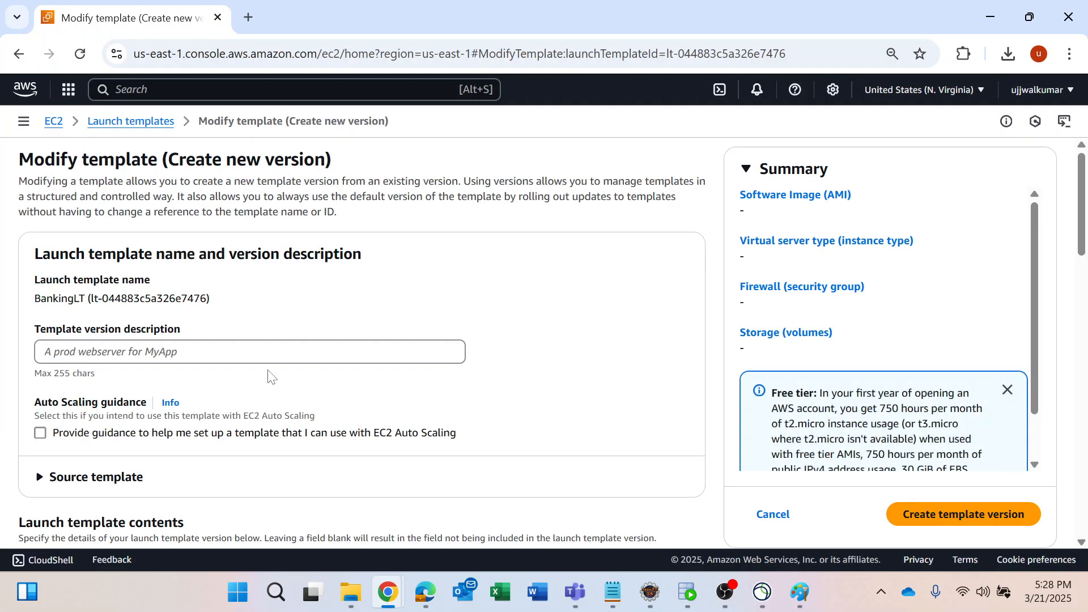
# Expand the advanced details of the new template version and examine the available options, including purchasing, placement and capacity settings.
pyautogui.scroll(-7, 377, 408)
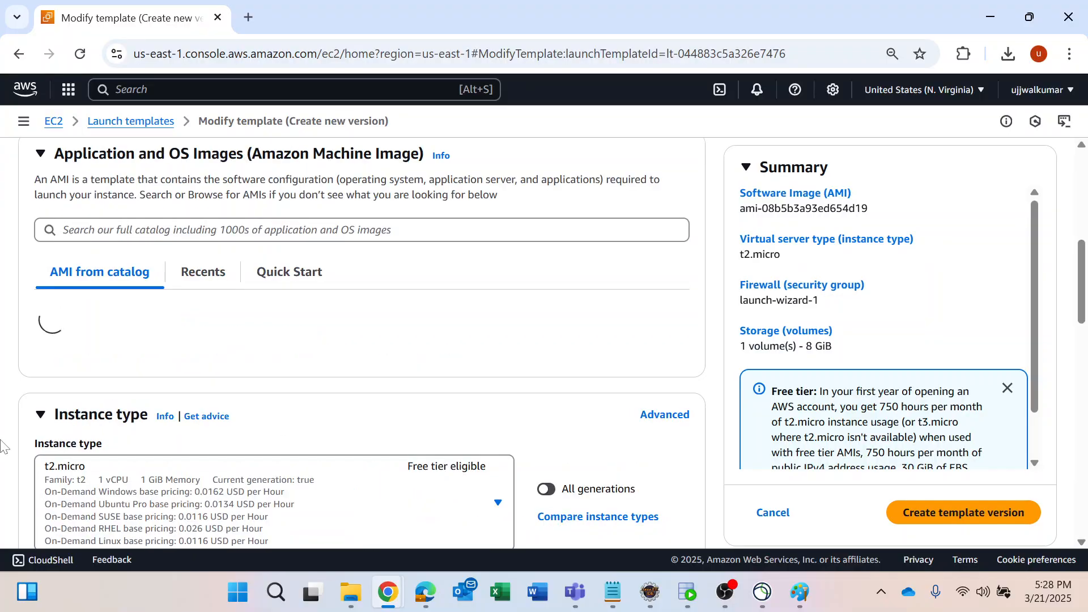
pyautogui.scroll(-10, 433, 273)
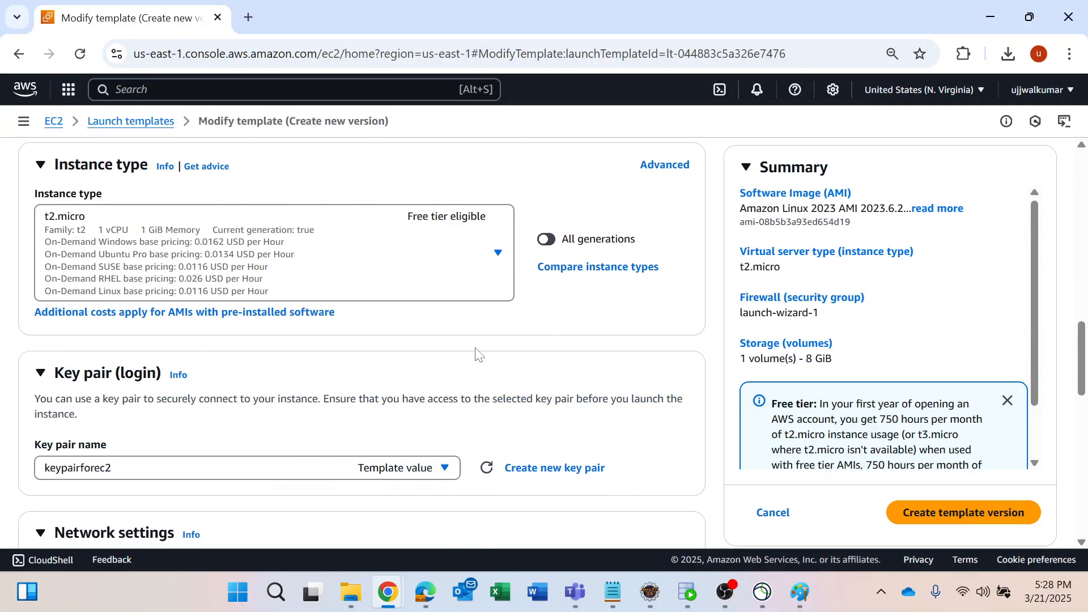
pyautogui.scroll(-9, 506, 346)
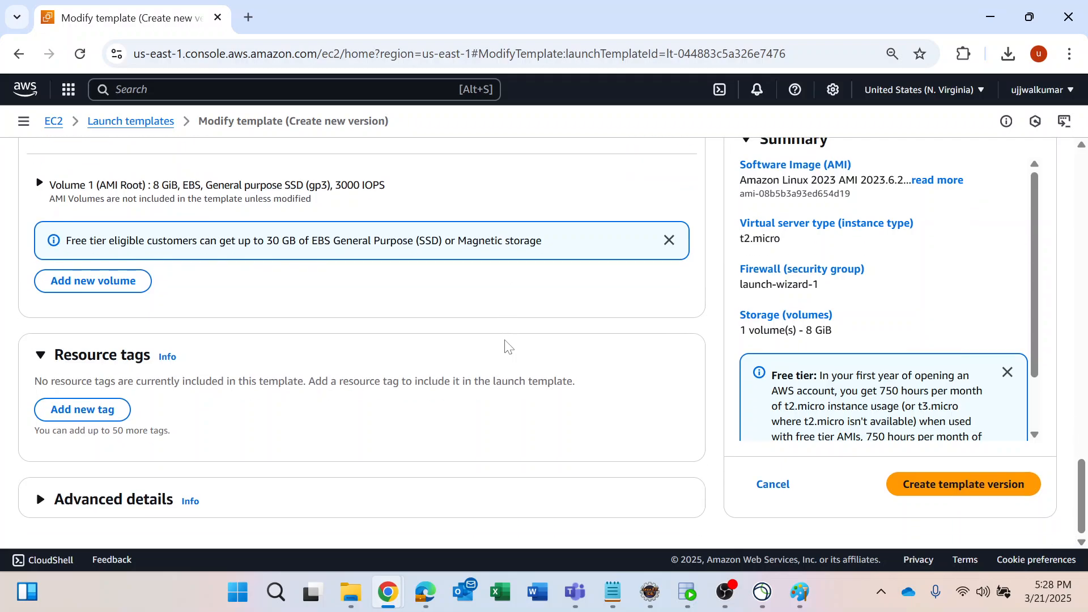
pyautogui.click(63, 498)
pyautogui.scroll(-8, 385, 439)
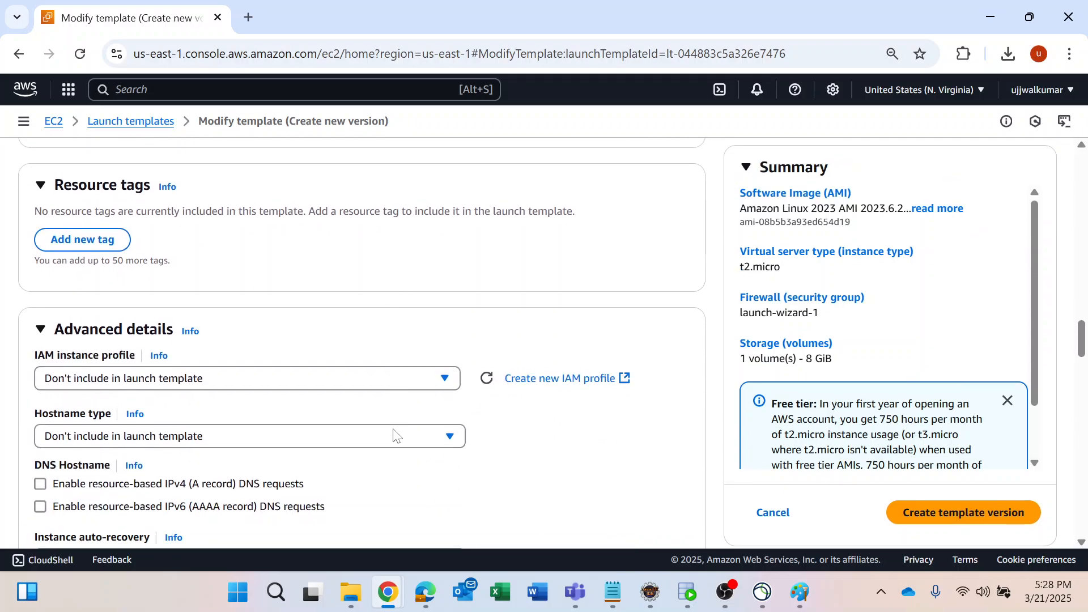
pyautogui.scroll(1, 428, 382)
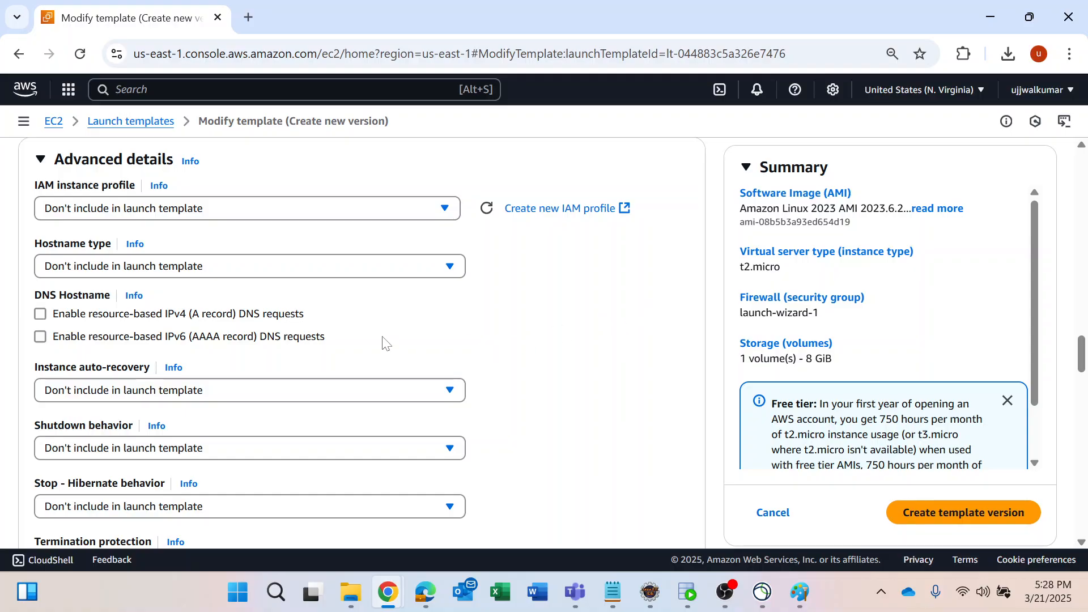
pyautogui.scroll(-4, 493, 300)
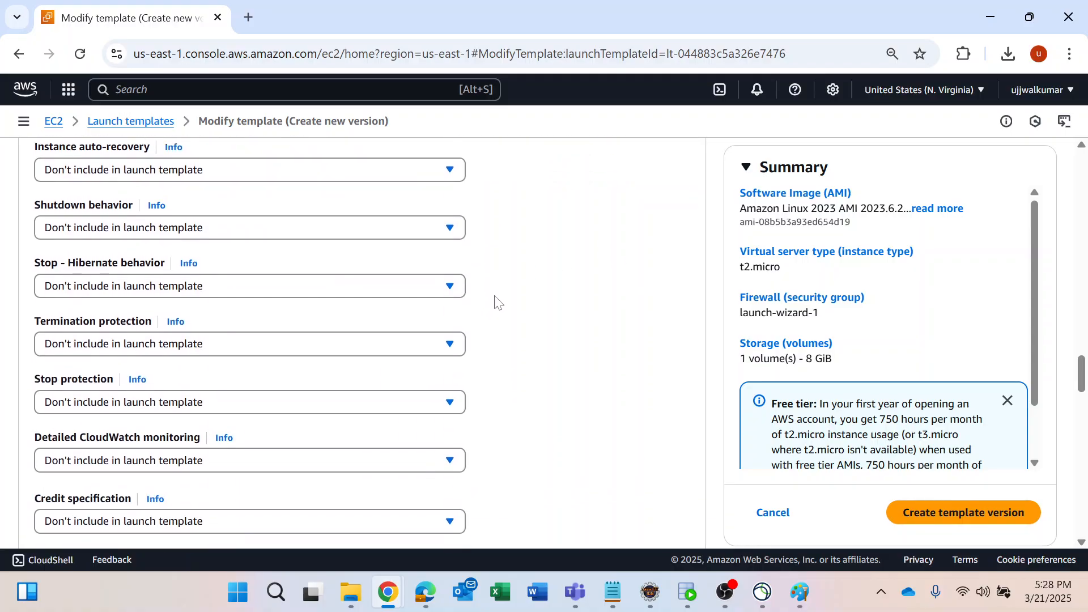
pyautogui.scroll(-8, 495, 303)
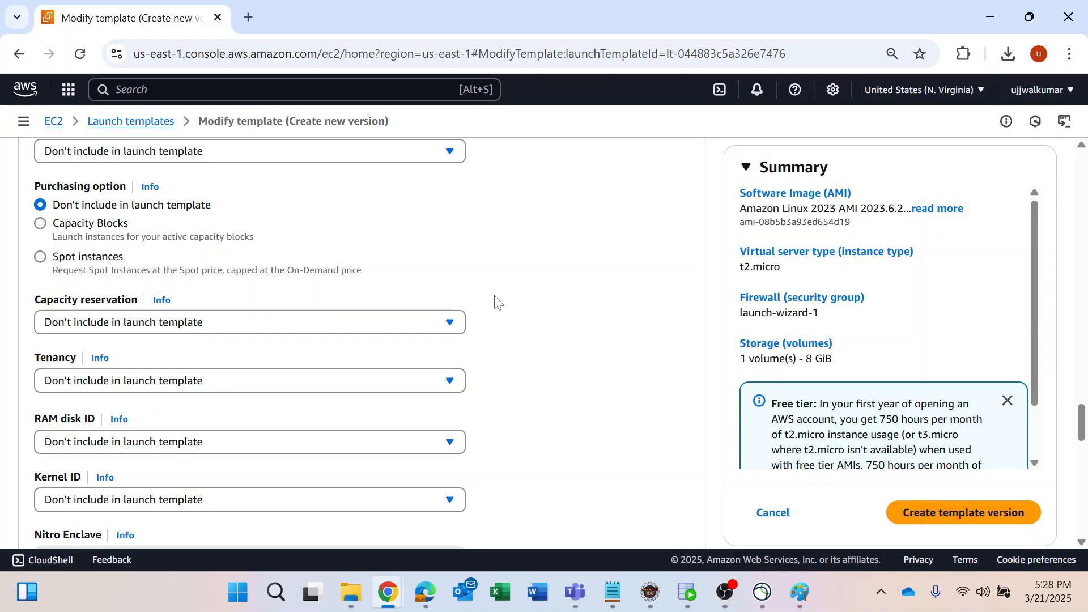
pyautogui.scroll(3, 494, 302)
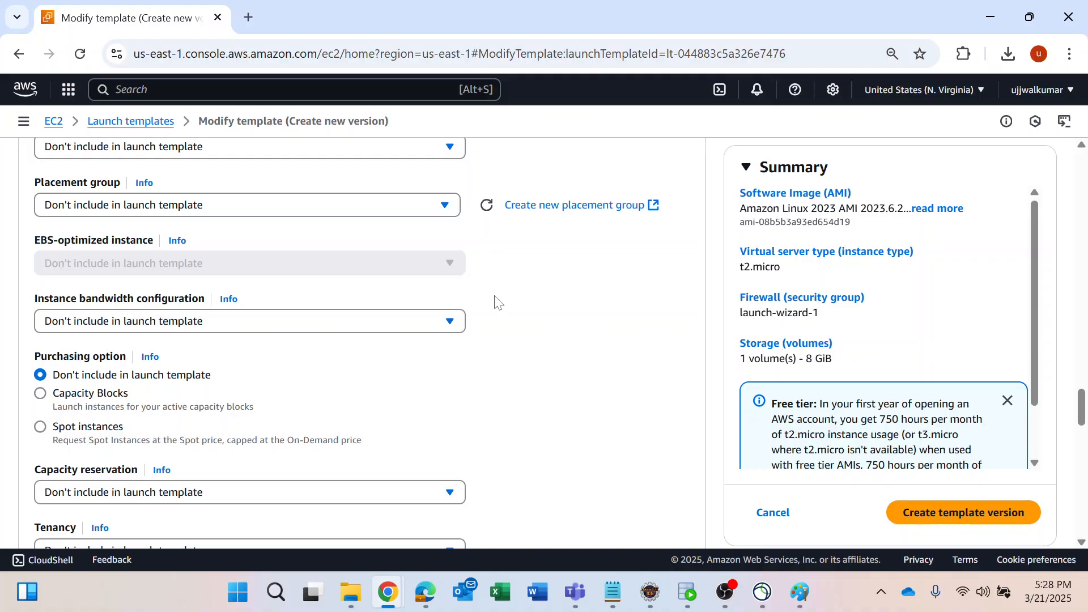
# Find the network settings on the page and check which subnets are available for the template.
pyautogui.hotkey('ctrl', 'f')
pyautogui.write('netwo')
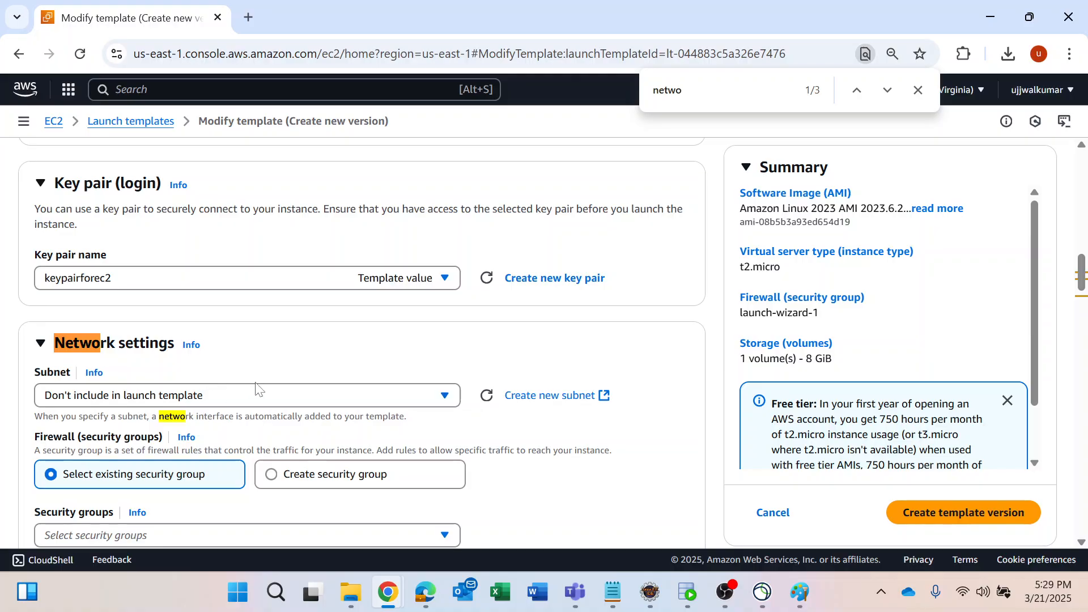
pyautogui.click(284, 387)
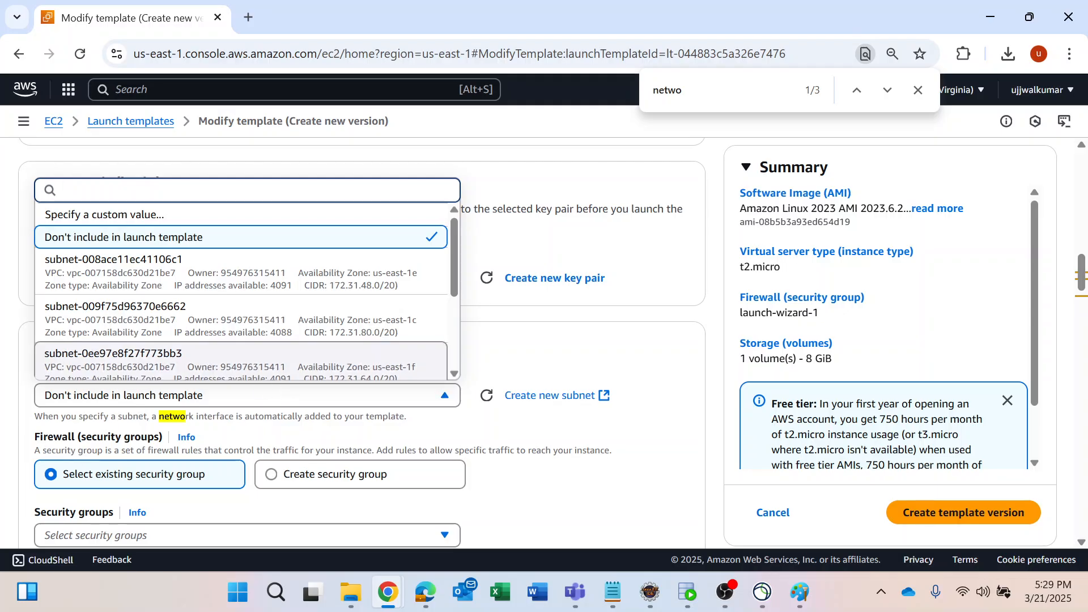
pyautogui.moveTo(259, 417); pyautogui.dragTo(266, 417)
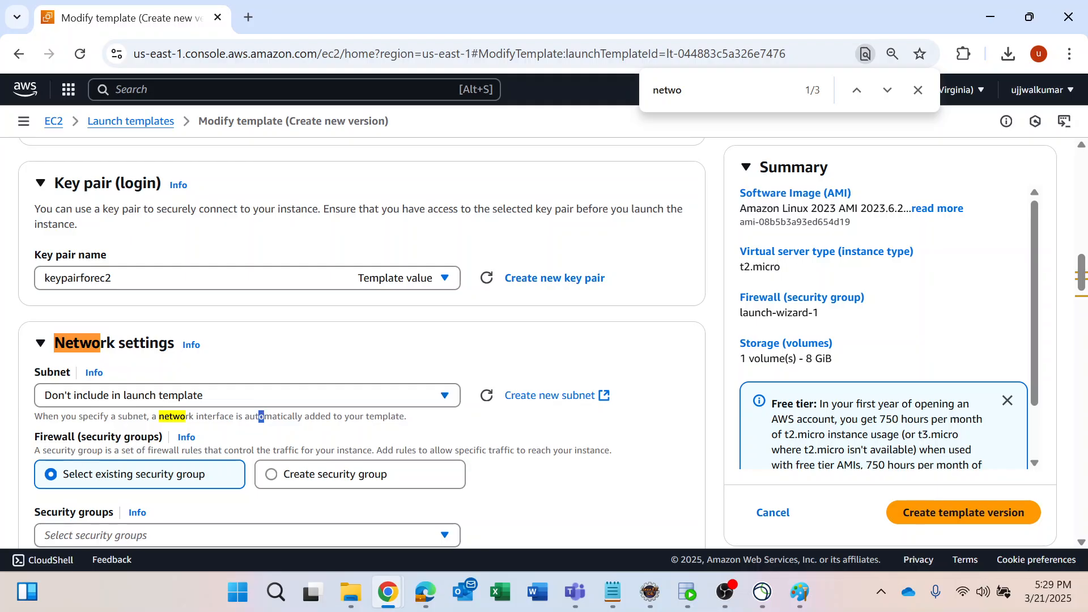
# Replace the launch-wizard-1 security group with the existing default security group in the network settings.
pyautogui.scroll(-3, 270, 425)
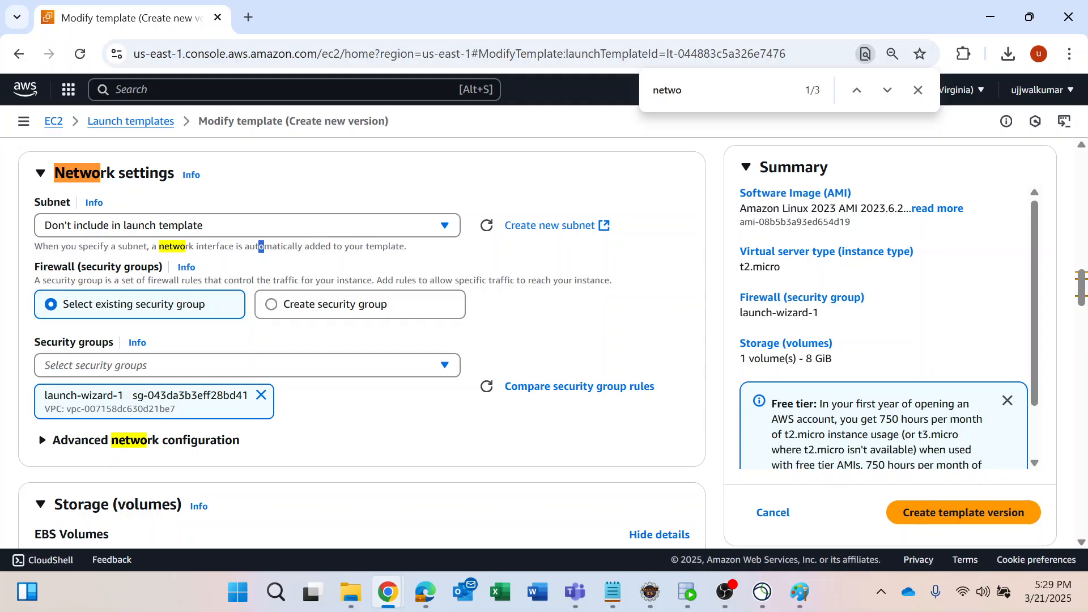
pyautogui.click(261, 395)
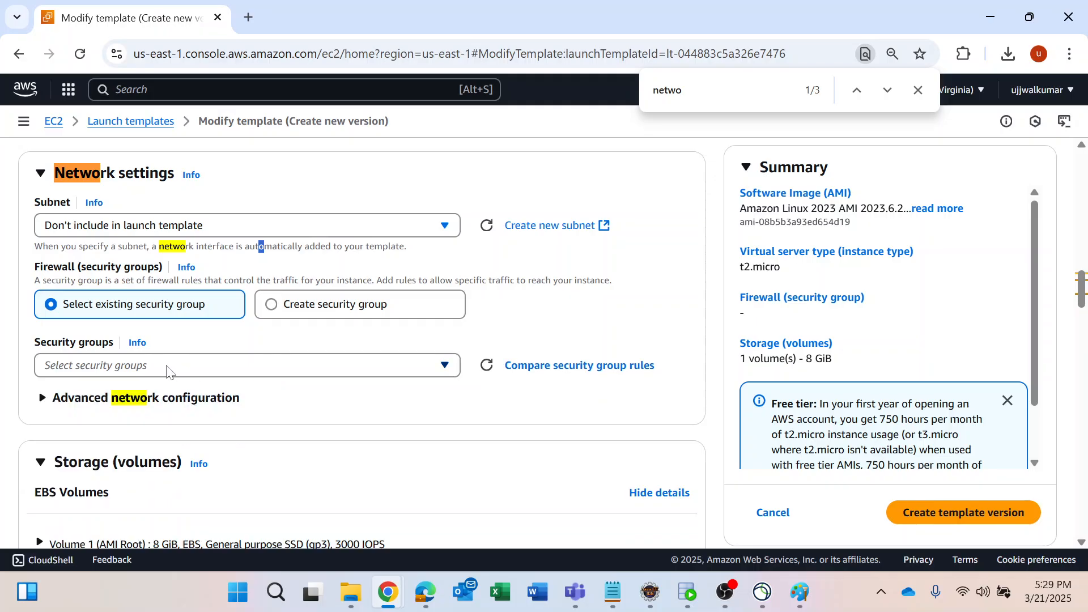
pyautogui.click(164, 369)
pyautogui.scroll(-1, 113, 454)
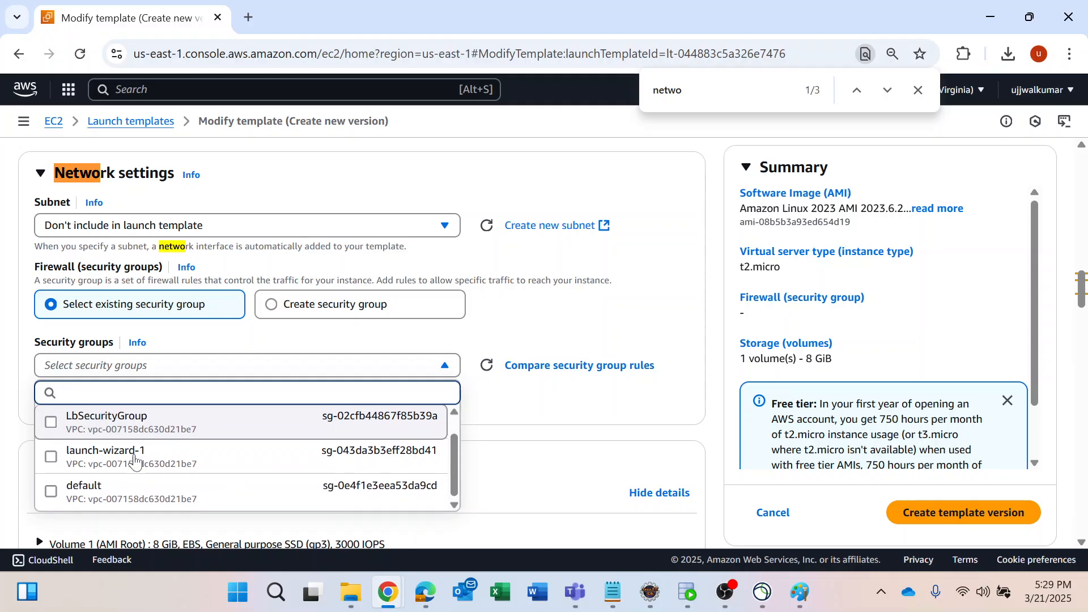
pyautogui.click(111, 495)
pyautogui.scroll(-1, 316, 427)
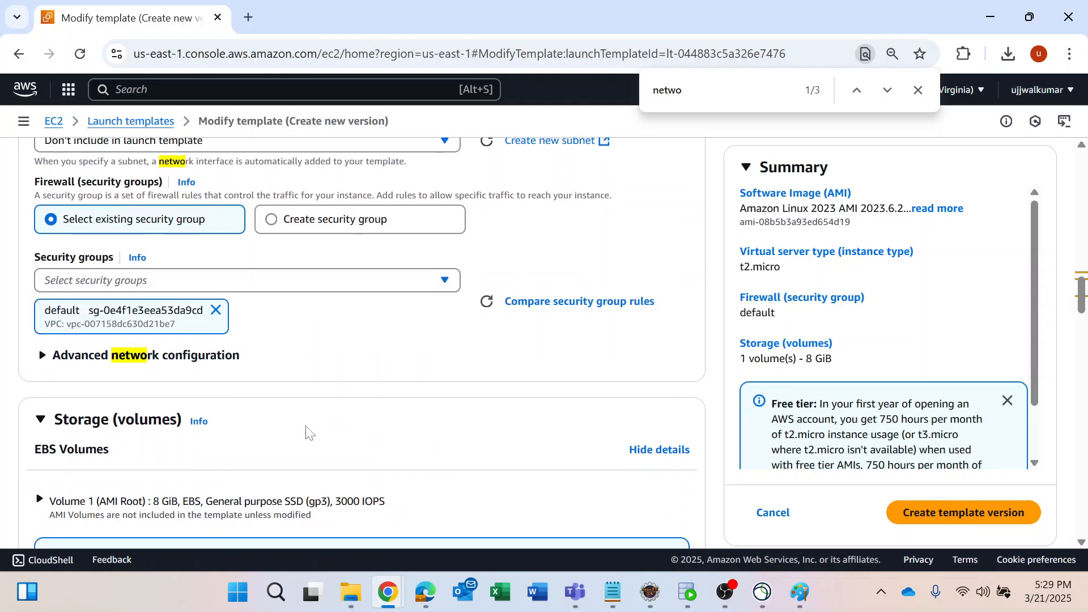
# Add a network interface in the advanced network configuration, keeping the default security group selected for it.
pyautogui.click(189, 357)
pyautogui.scroll(-2, 316, 381)
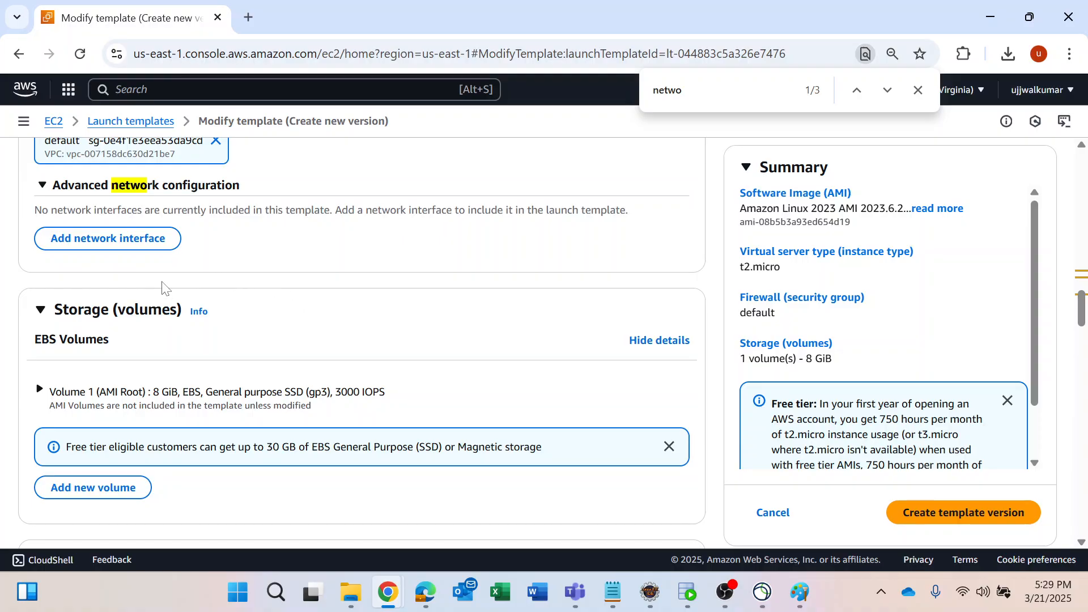
pyautogui.click(162, 242)
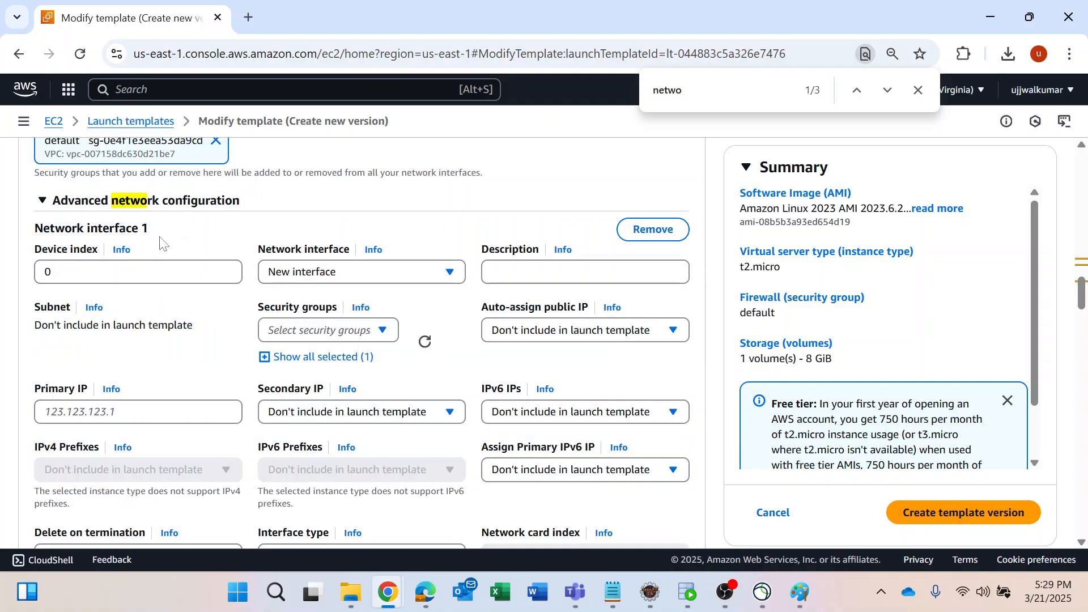
pyautogui.click(363, 333)
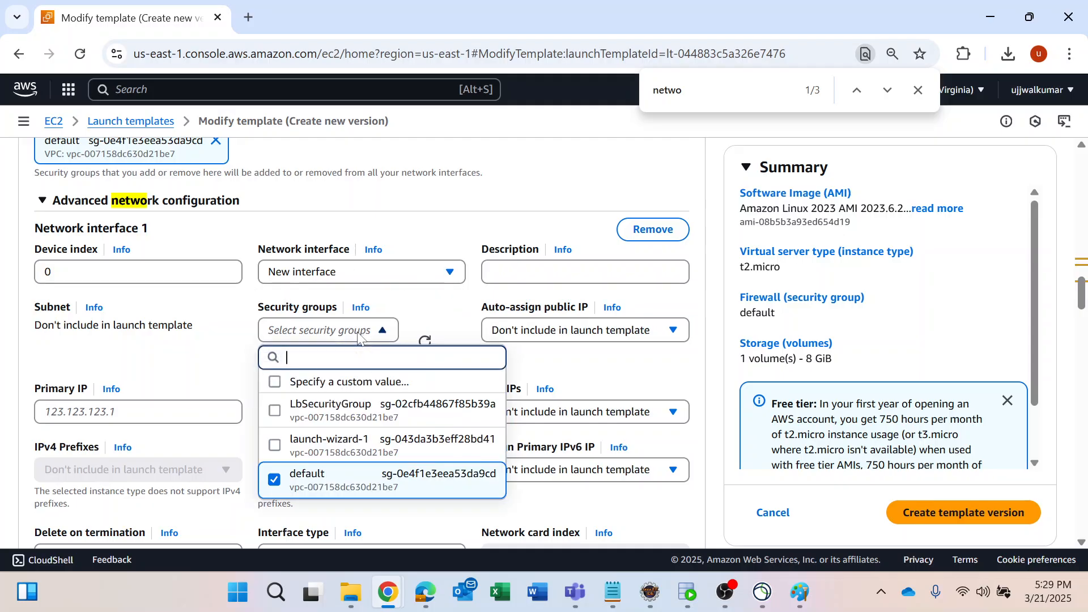
pyautogui.click(327, 479)
pyautogui.click(298, 482)
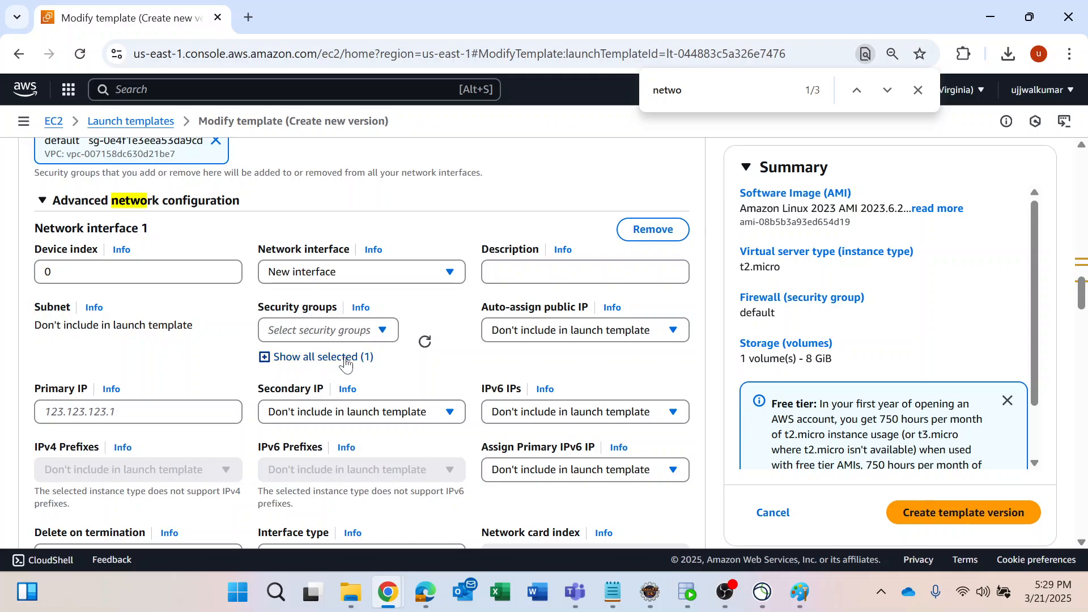
# Enable auto-assign public IP for network interface 1 and leave its interface option at New interface.
pyautogui.click(539, 339)
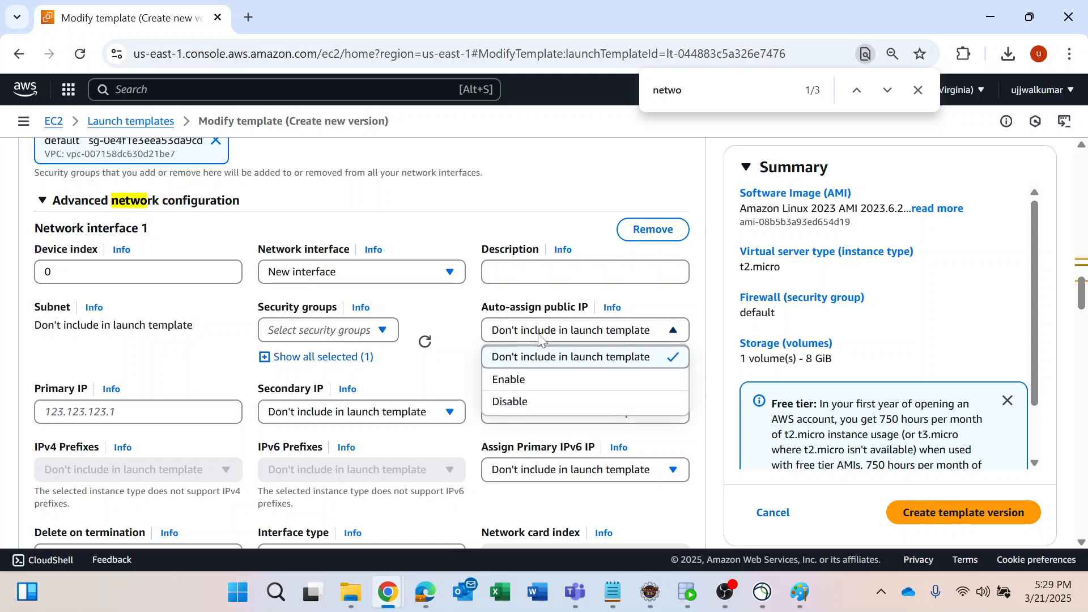
pyautogui.click(512, 380)
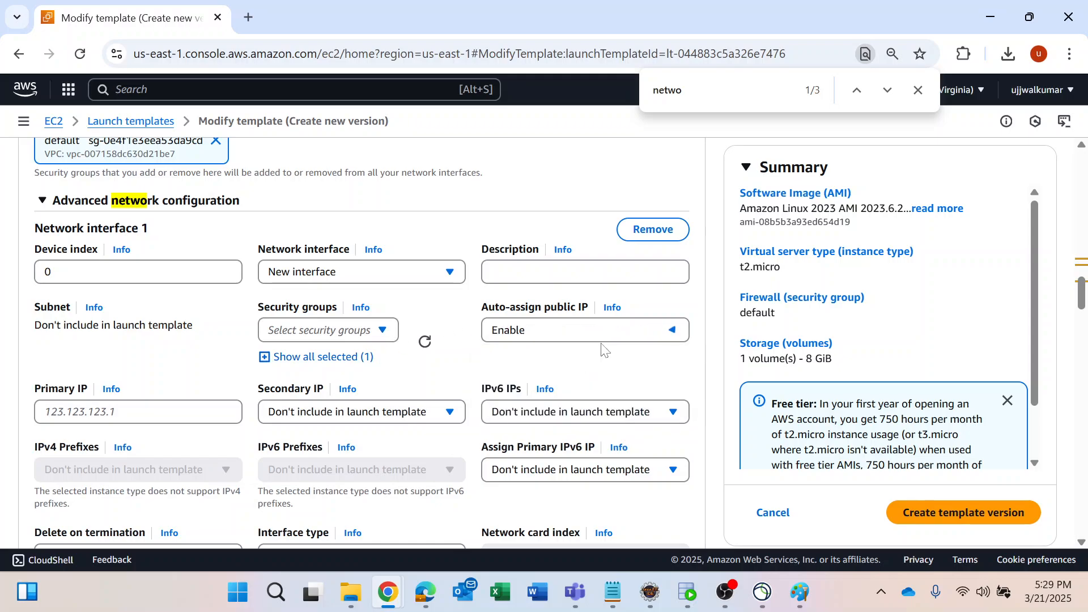
pyautogui.click(363, 275)
pyautogui.click(363, 278)
# Find the Delete on termination setting of network interface 1 and set it to Yes.
pyautogui.scroll(-3, 149, 452)
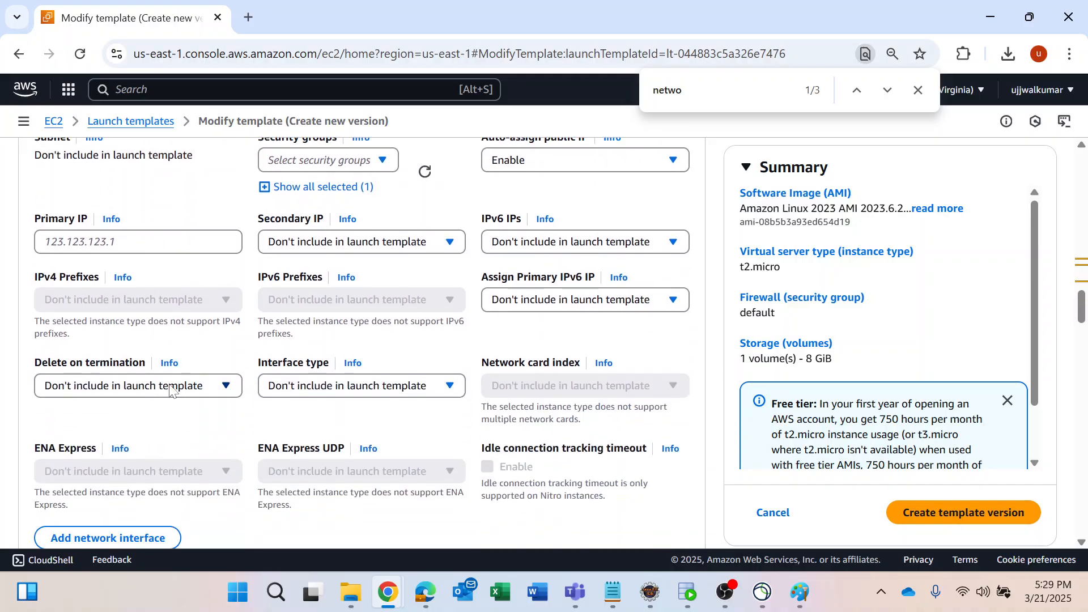
pyautogui.scroll(-9, 172, 390)
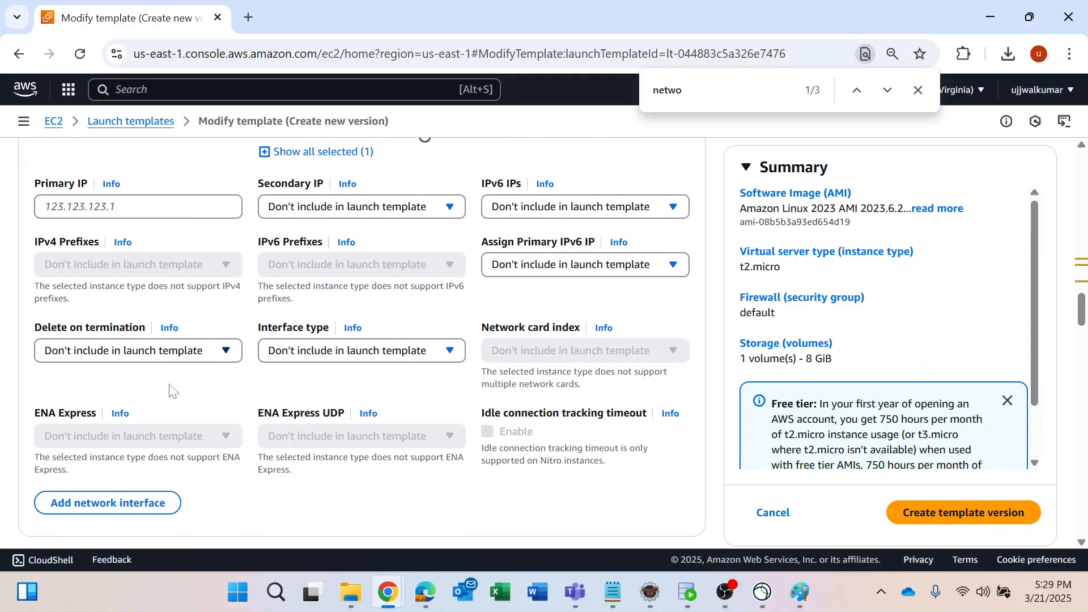
pyautogui.scroll(-12, 172, 390)
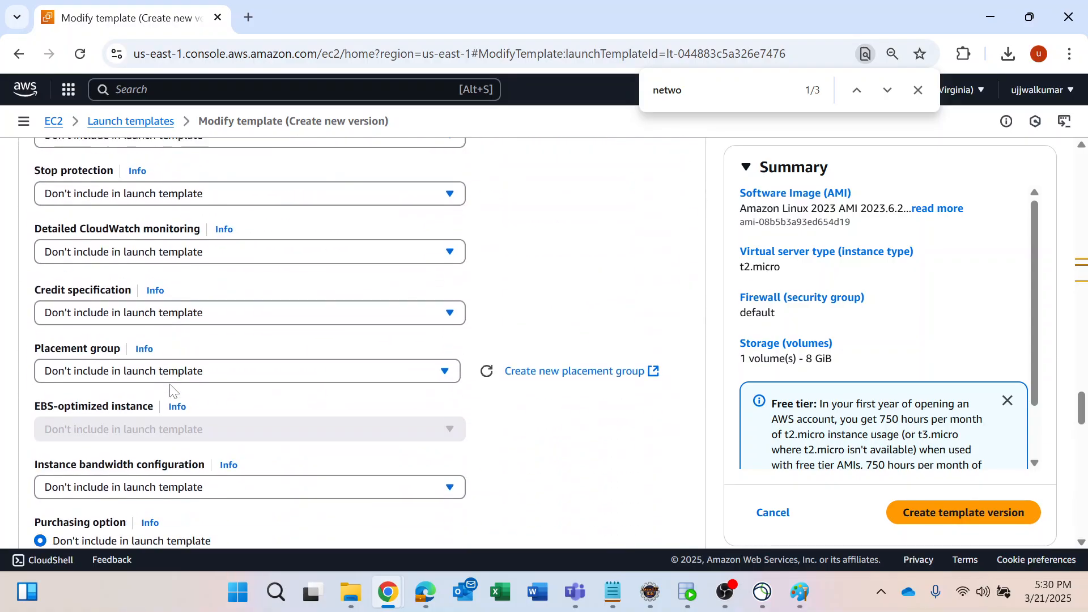
pyautogui.hotkey('ctrl', 'a')
pyautogui.write('delete')
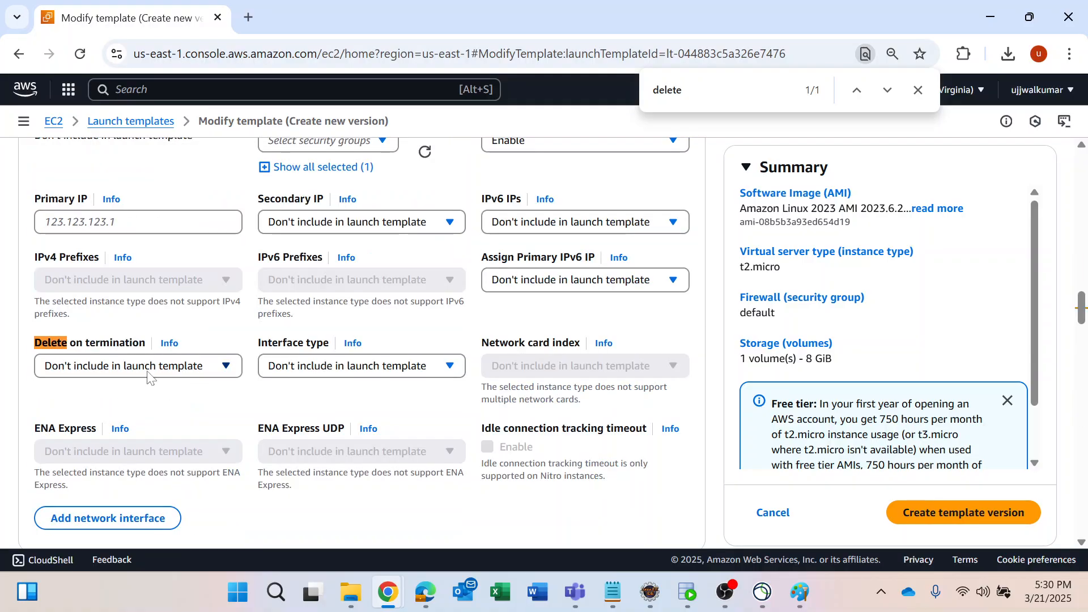
pyautogui.click(149, 374)
pyautogui.click(82, 415)
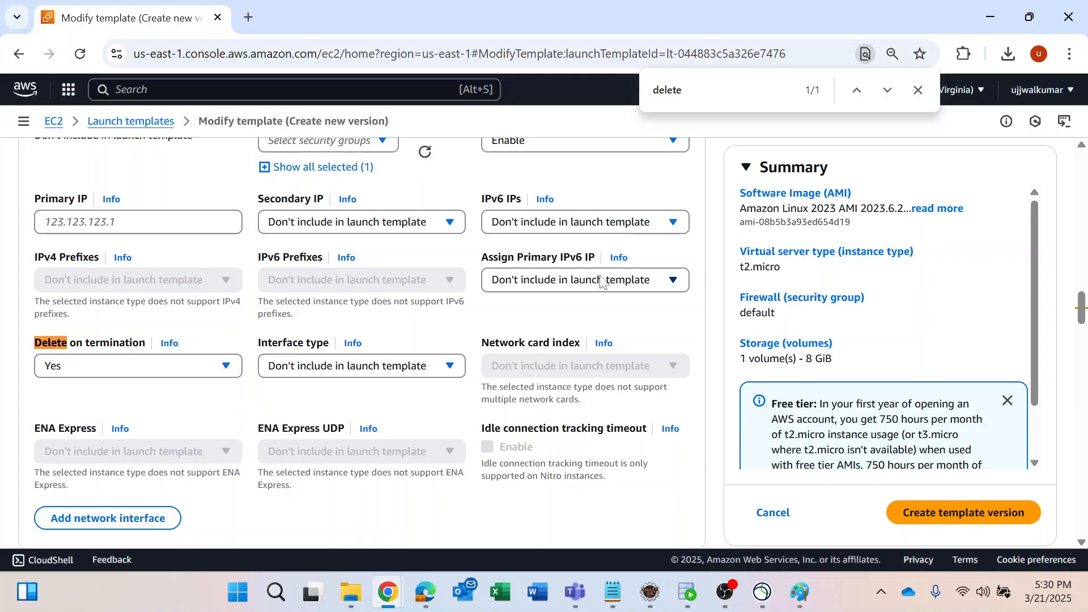
# Create the new version of the BankingLT template and close the page search.
pyautogui.scroll(-9, 417, 406)
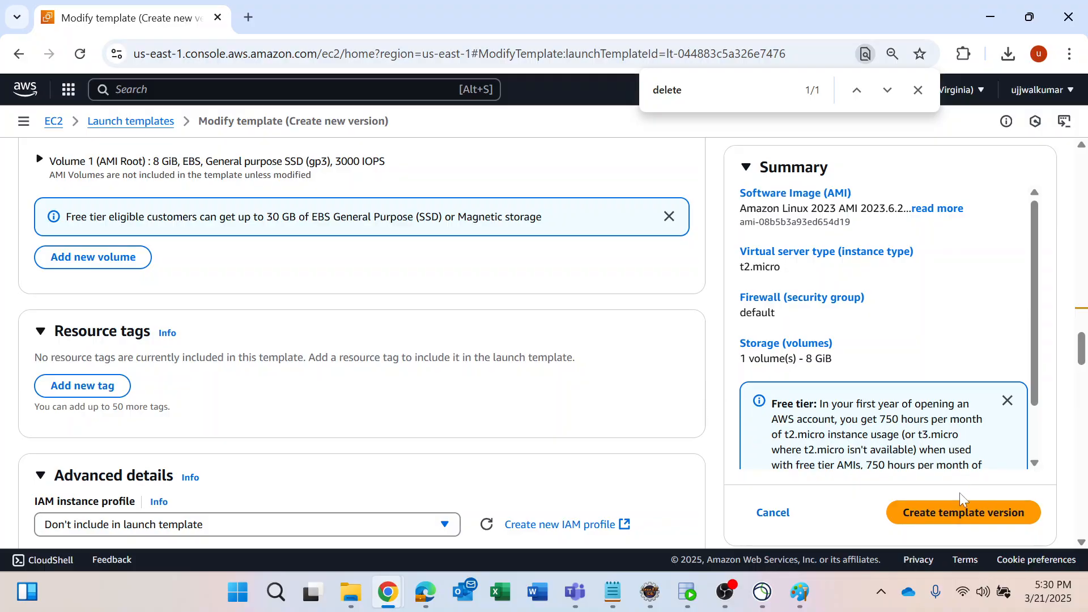
pyautogui.click(950, 515)
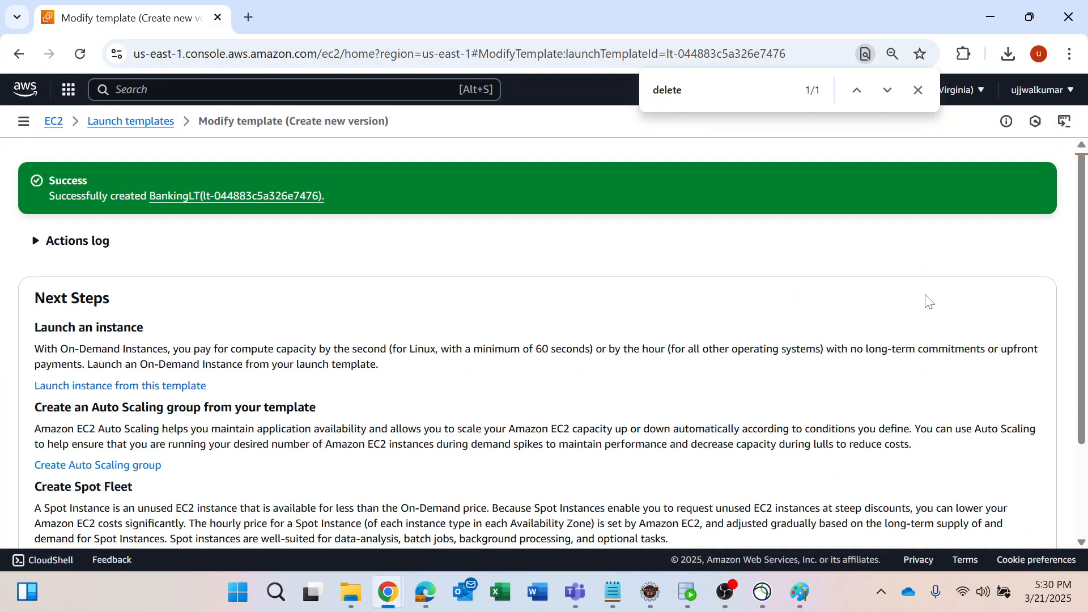
pyautogui.click(920, 91)
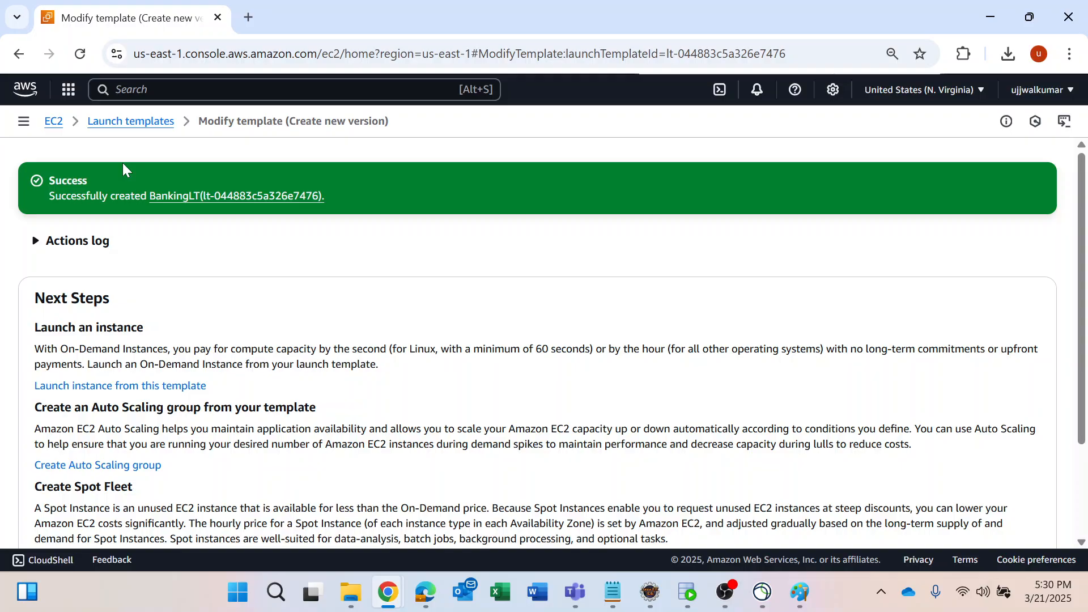
# Go to the Auto Scaling groups, start creating a new group, and name it BankingASG.
pyautogui.click(142, 122)
pyautogui.scroll(-7, 80, 312)
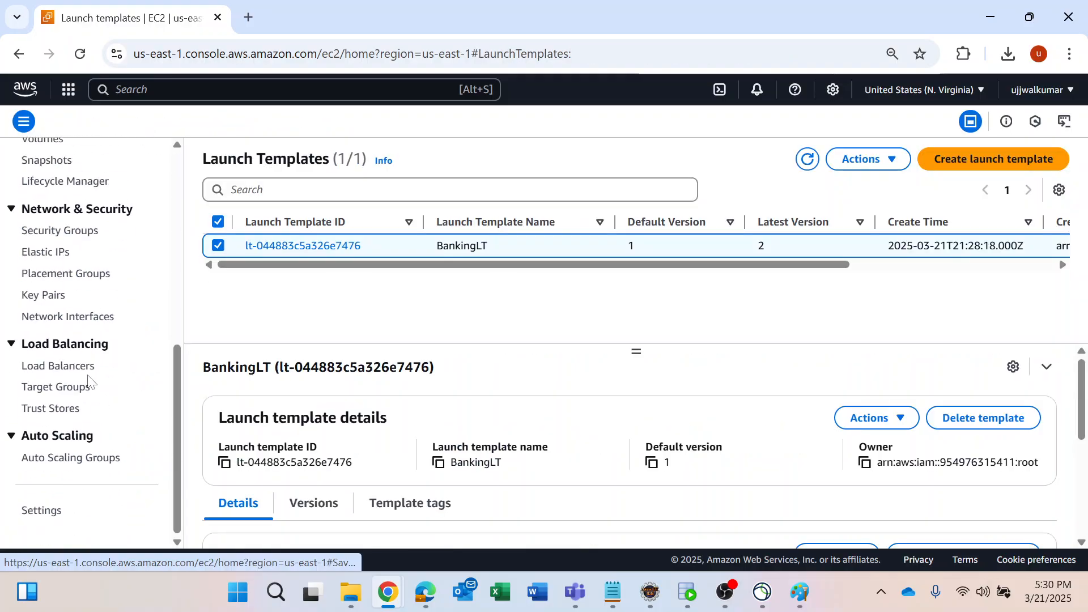
pyautogui.click(83, 460)
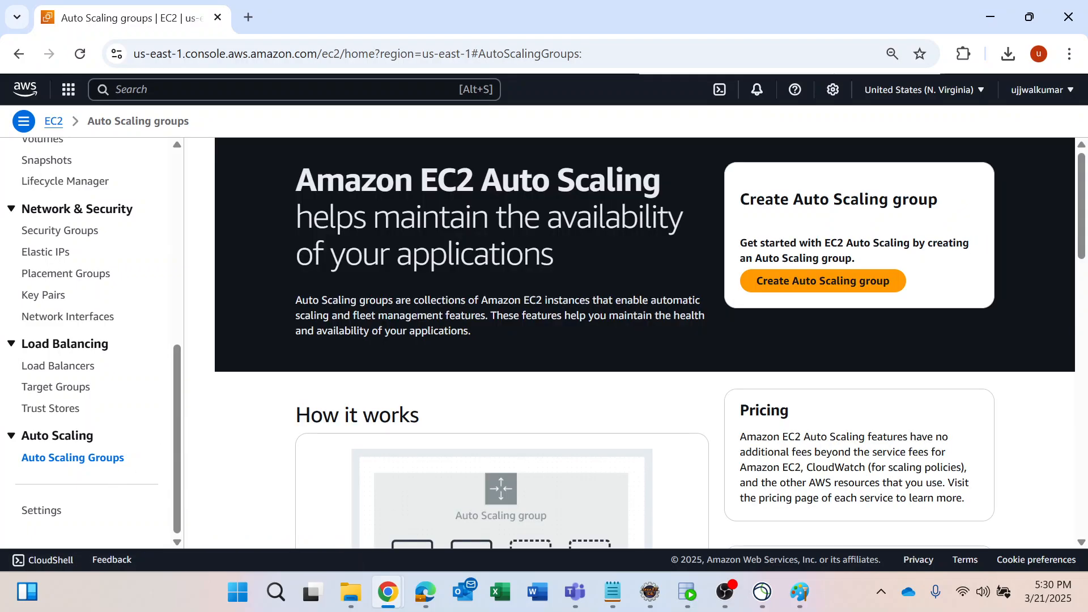
pyautogui.click(780, 286)
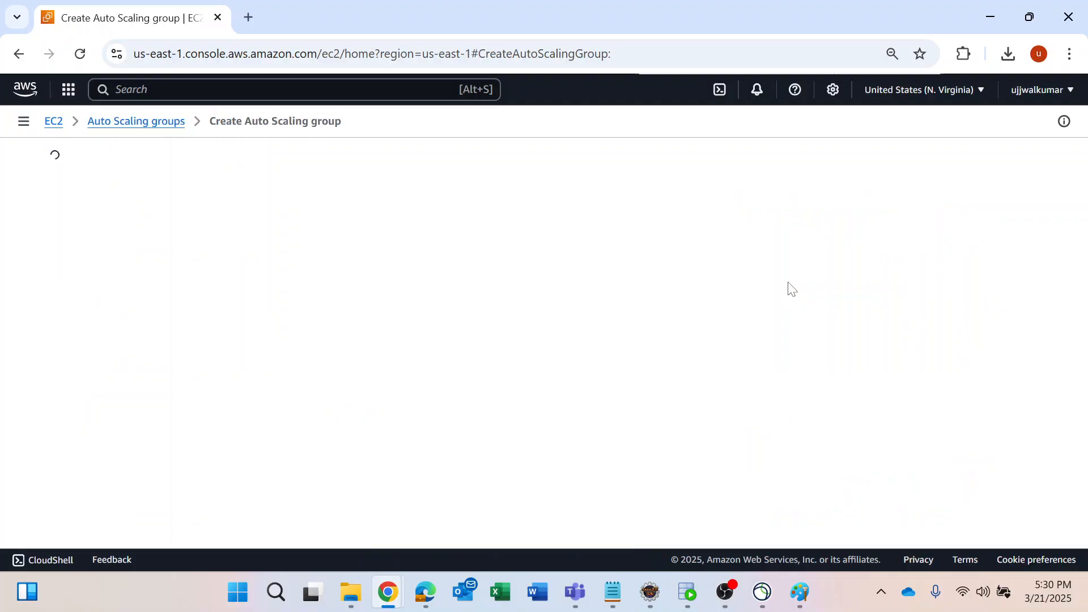
pyautogui.click(597, 305)
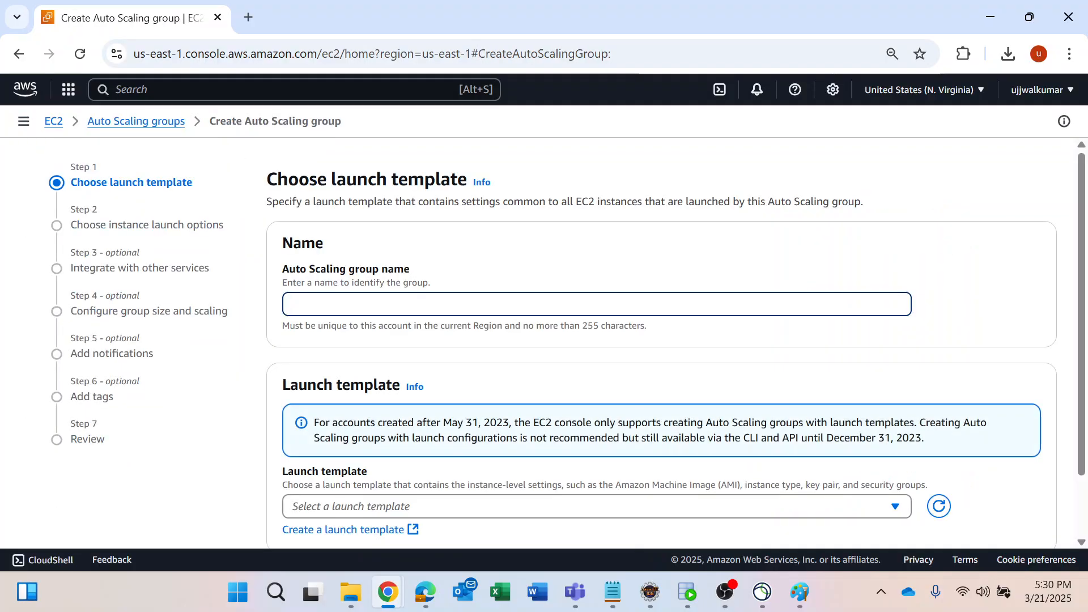
pyautogui.write('BankingASG')
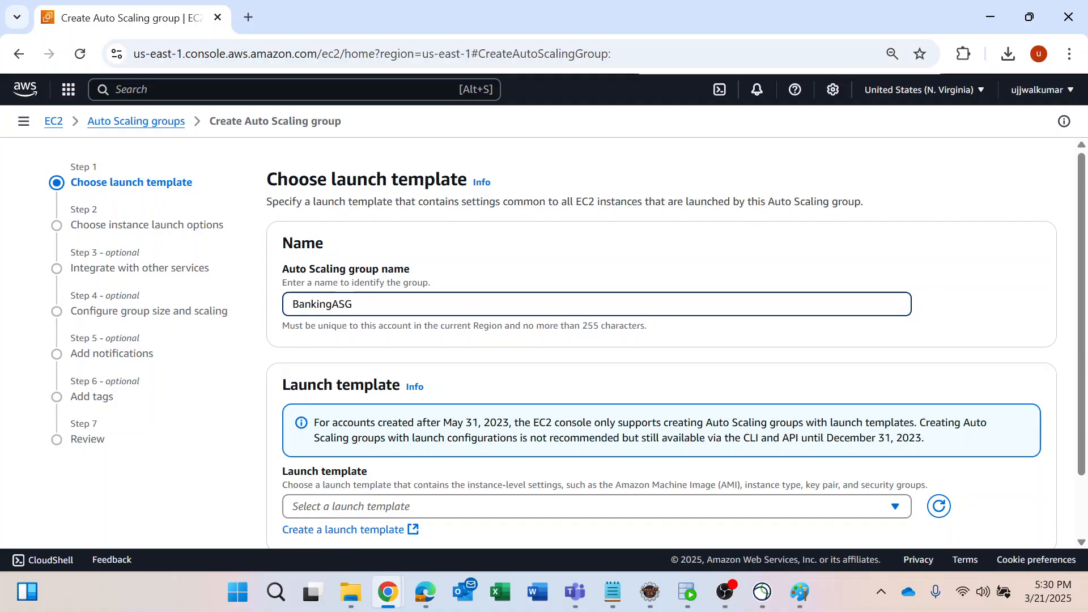
pyautogui.scroll(-1, 397, 433)
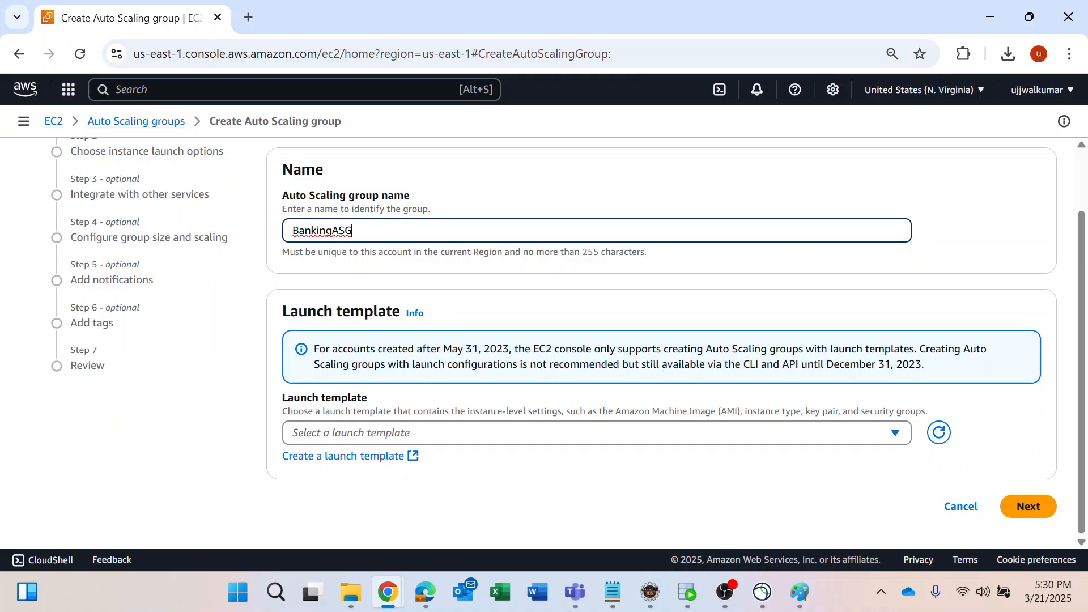
# Choose version 2 of the BankingLT launch template for the group and continue to the instance launch options.
pyautogui.click(437, 437)
pyautogui.click(389, 486)
pyautogui.scroll(-3, 607, 480)
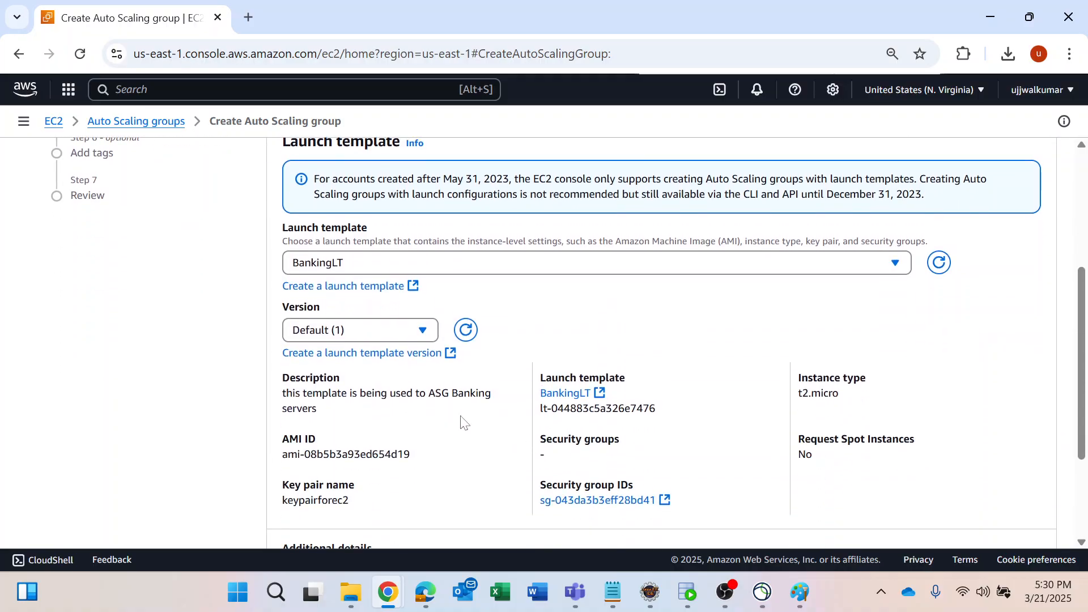
pyautogui.click(359, 330)
pyautogui.click(312, 400)
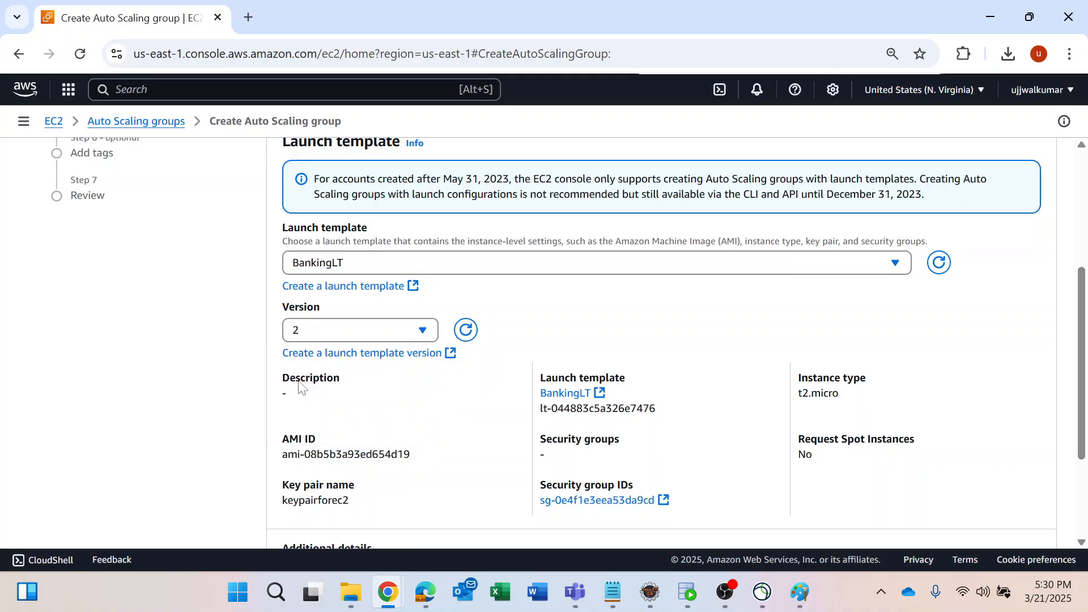
pyautogui.scroll(-3, 397, 414)
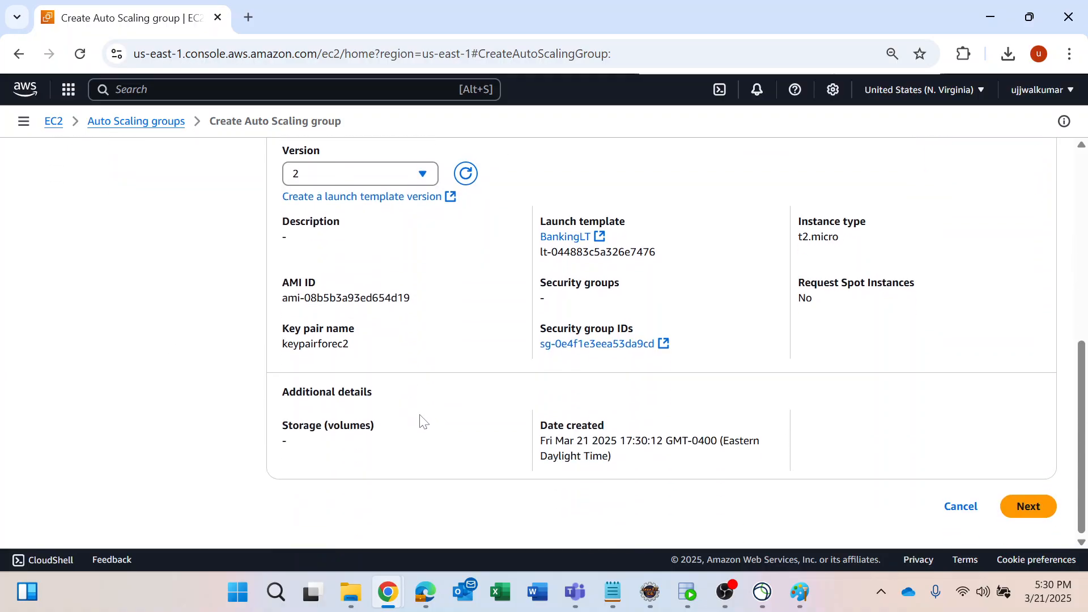
pyautogui.click(1029, 510)
# Select the us-east-1c and us-east-1b default subnets for the Auto Scaling group's network.
pyautogui.scroll(-5, 576, 360)
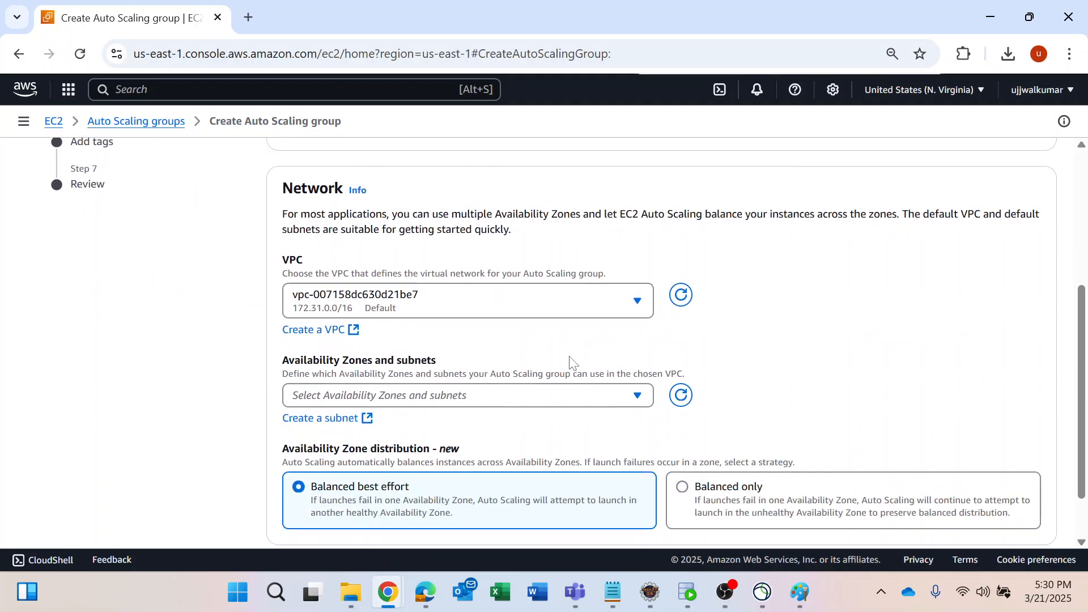
pyautogui.click(401, 397)
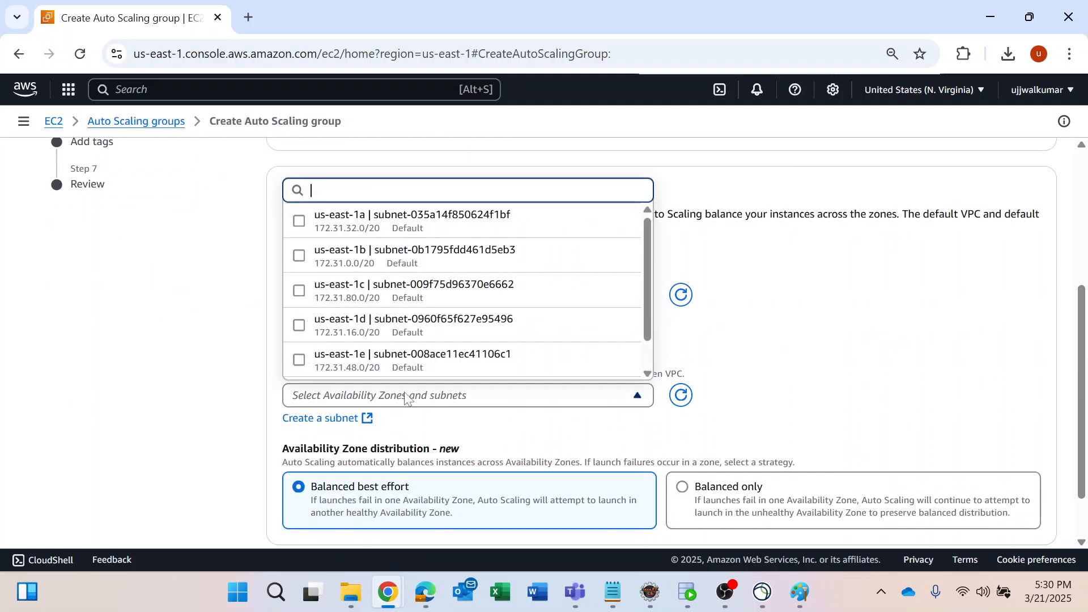
pyautogui.click(295, 291)
pyautogui.click(297, 255)
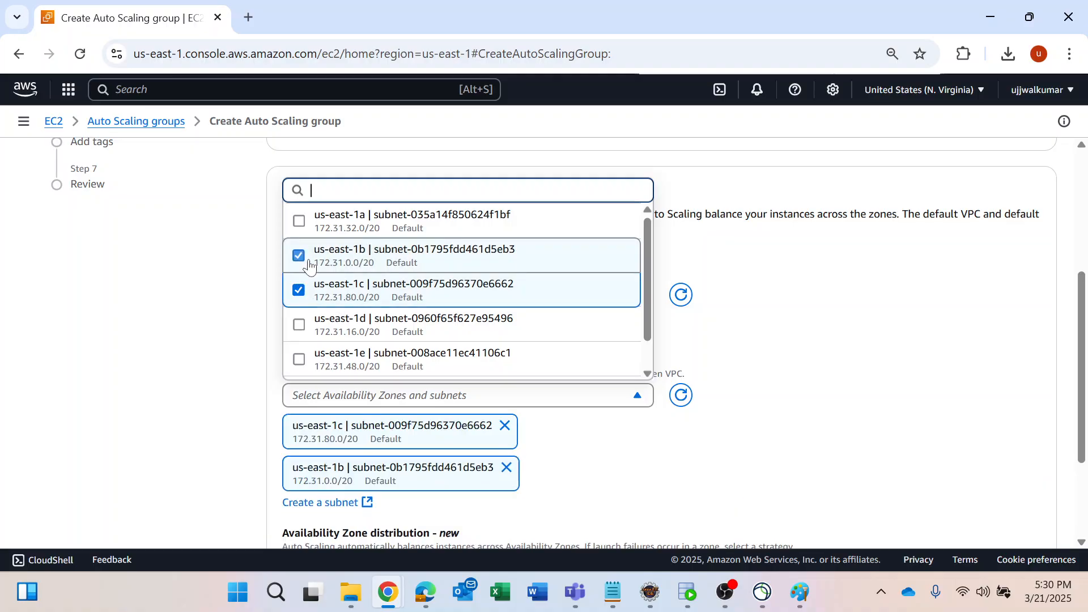
pyautogui.click(948, 429)
# Keep Availability Zone distribution at Balanced best effort and continue to the service integration settings.
pyautogui.scroll(-3, 935, 428)
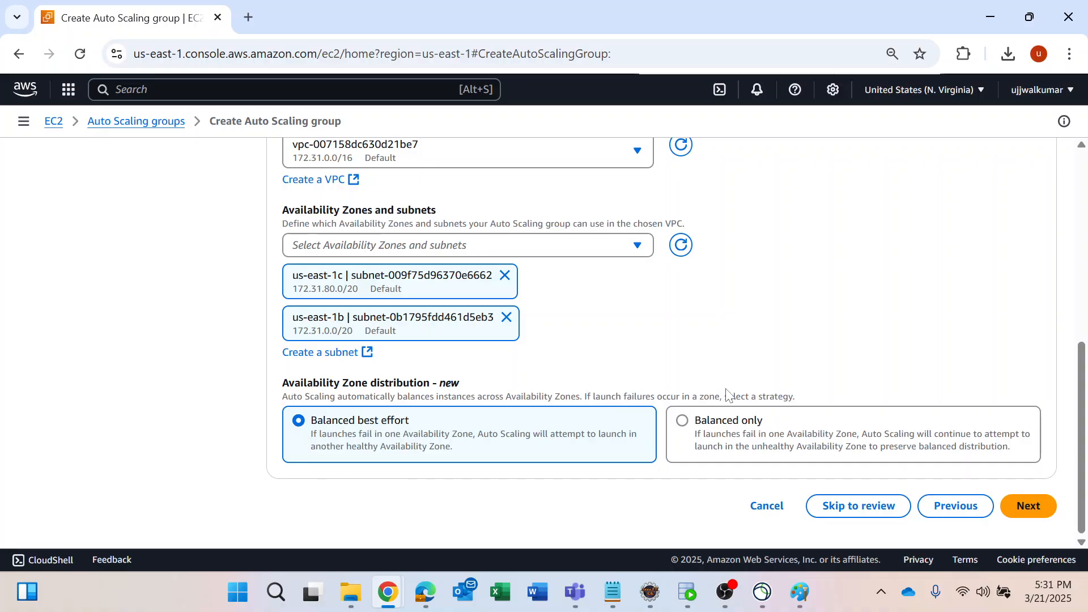
pyautogui.click(684, 422)
pyautogui.click(330, 432)
pyautogui.click(1033, 522)
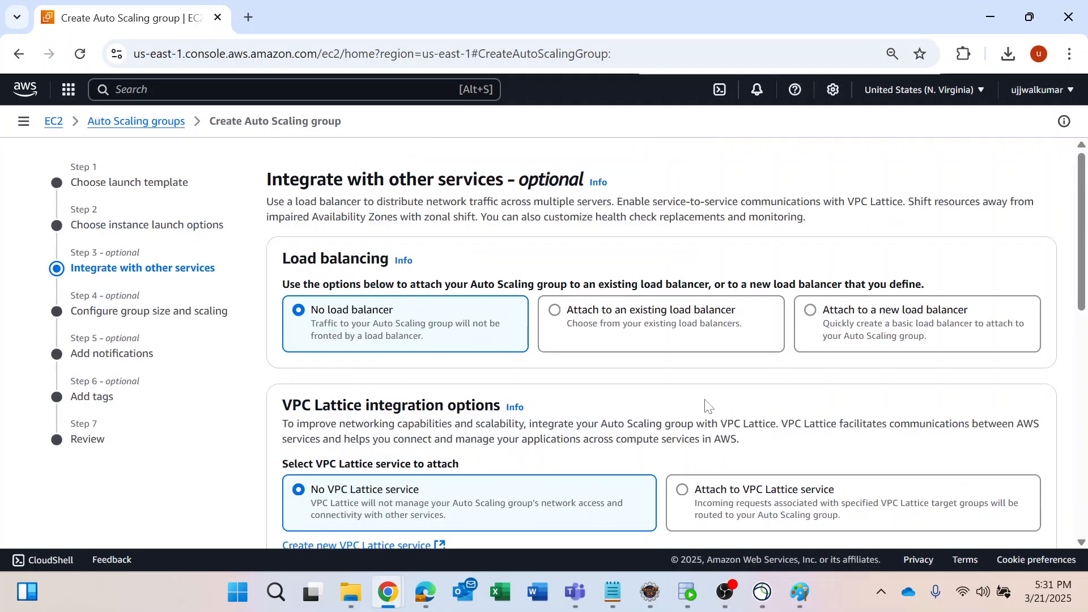
# Attach the group to an existing load balancer through the EC2TG | HTTP target group.
pyautogui.click(647, 318)
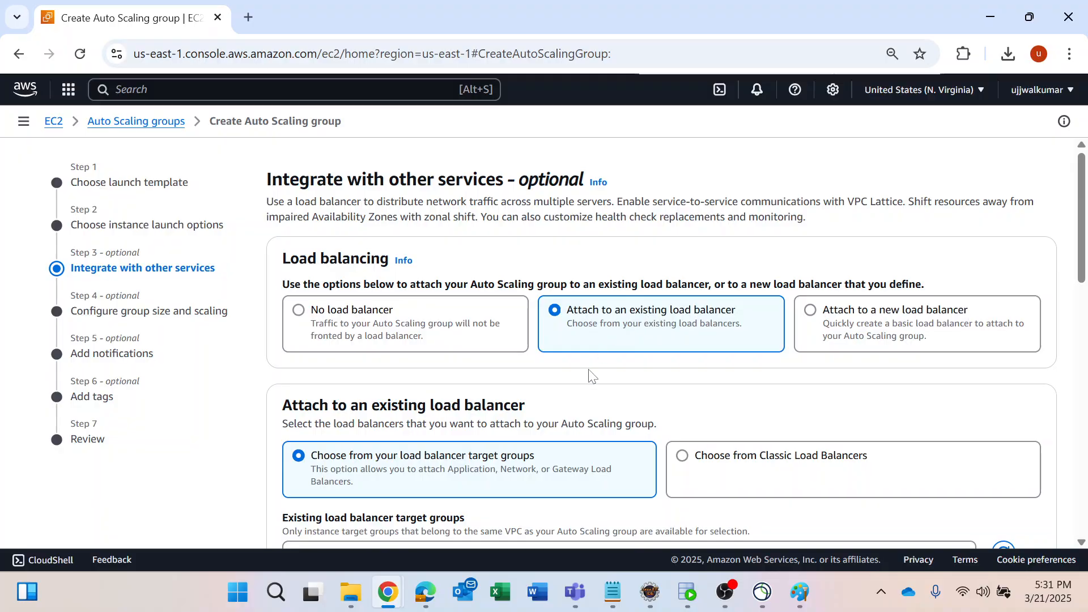
pyautogui.scroll(-1, 639, 373)
pyautogui.click(417, 470)
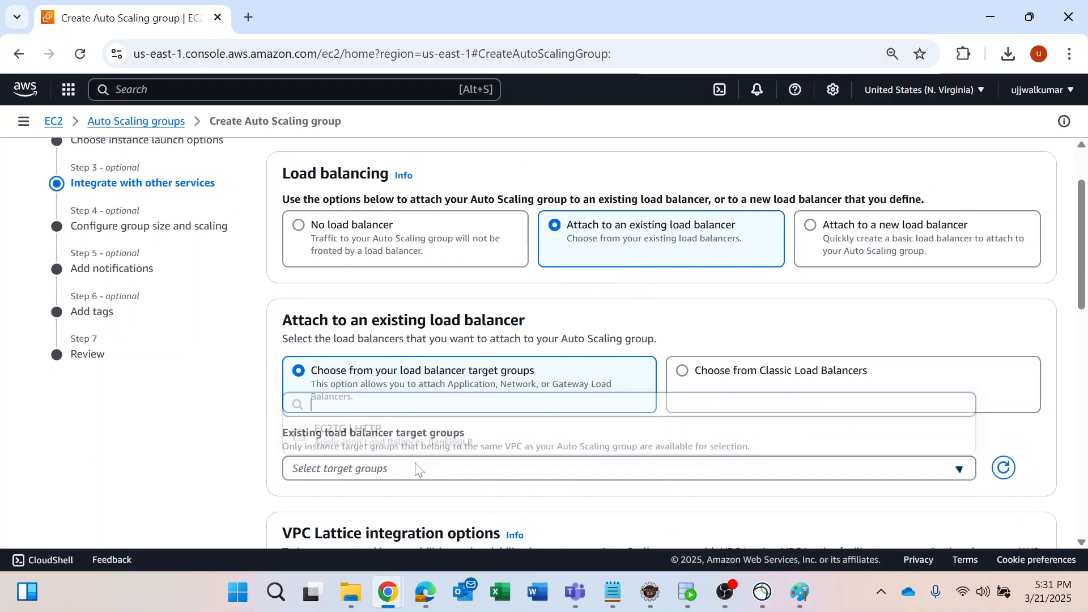
pyautogui.click(300, 438)
pyautogui.scroll(-2, 491, 488)
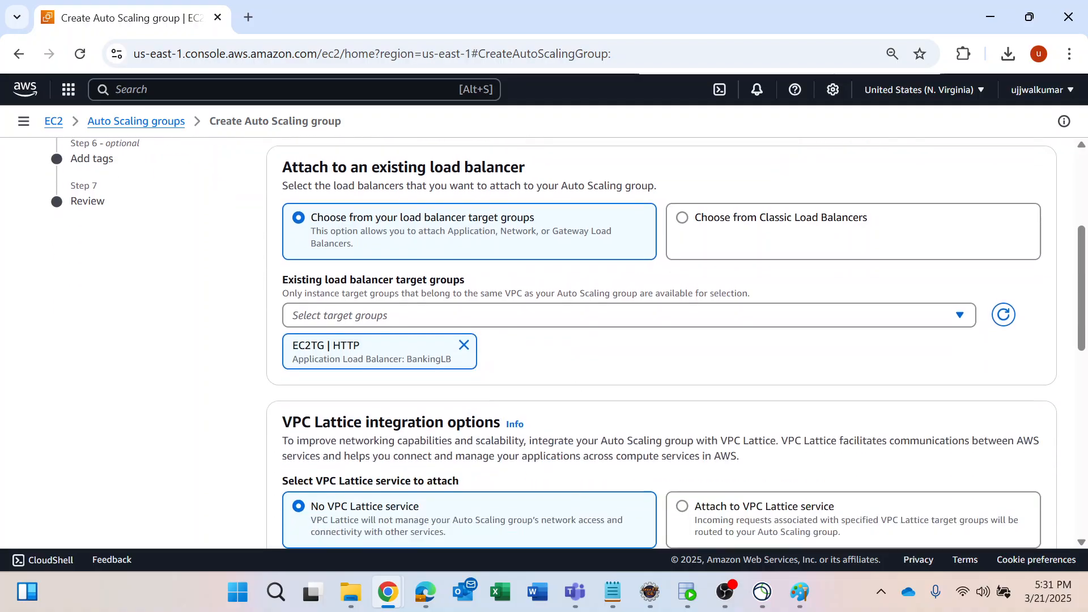
# Turn on Elastic Load Balancing health checks and continue to the group size and scaling settings.
pyautogui.scroll(-3, 569, 344)
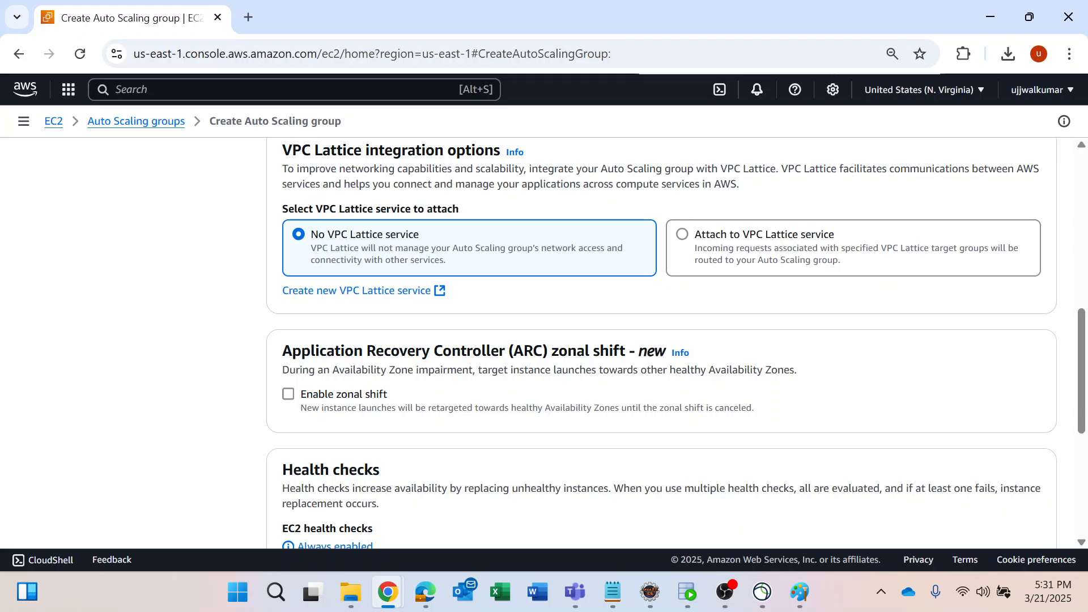
pyautogui.scroll(-1, 535, 255)
pyautogui.scroll(-5, 472, 362)
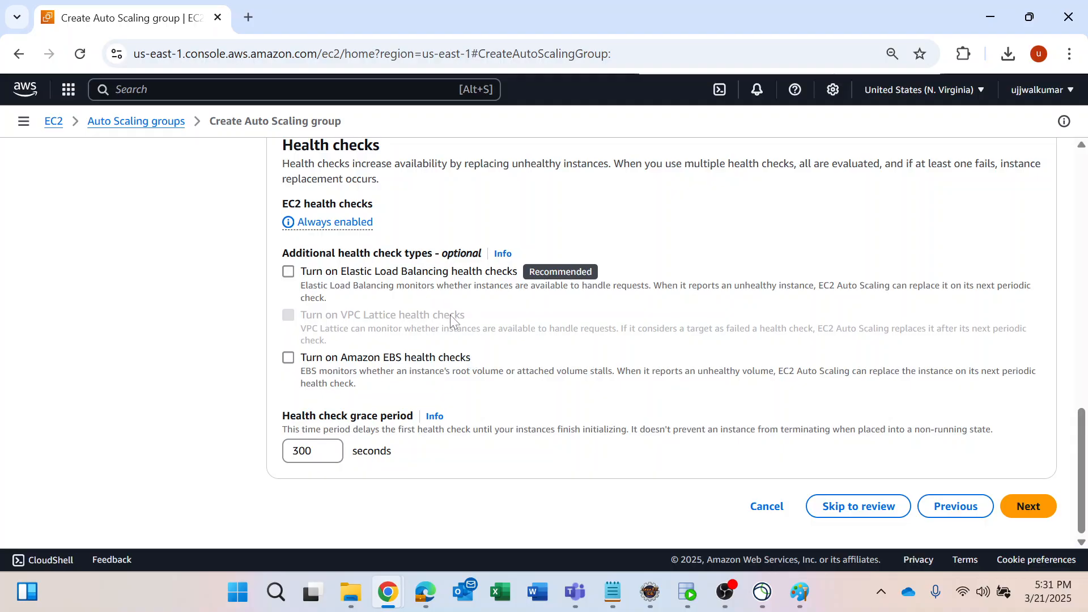
pyautogui.click(288, 274)
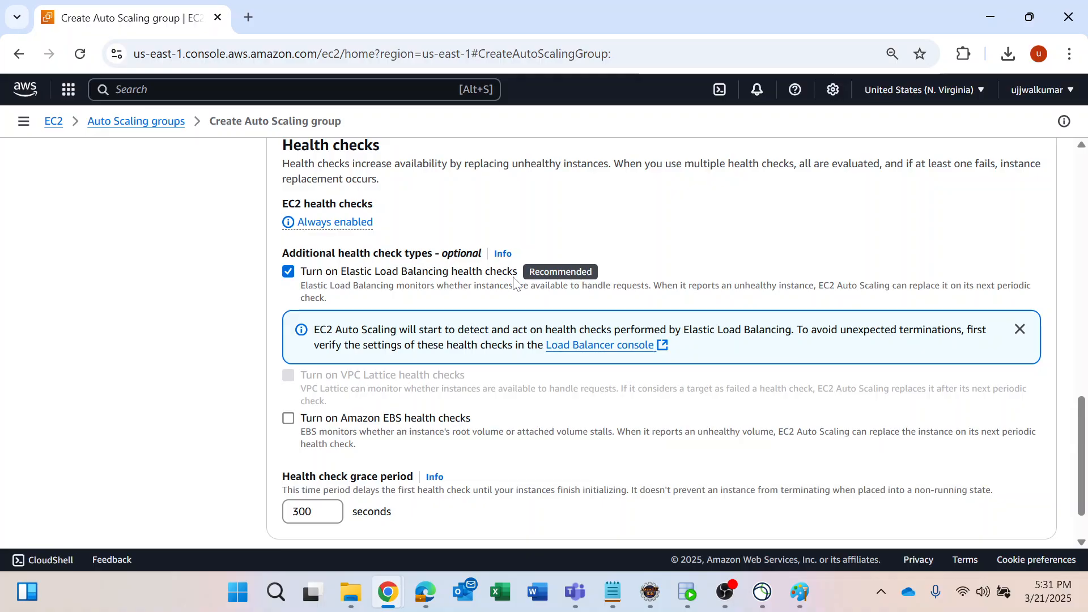
pyautogui.scroll(-1, 514, 281)
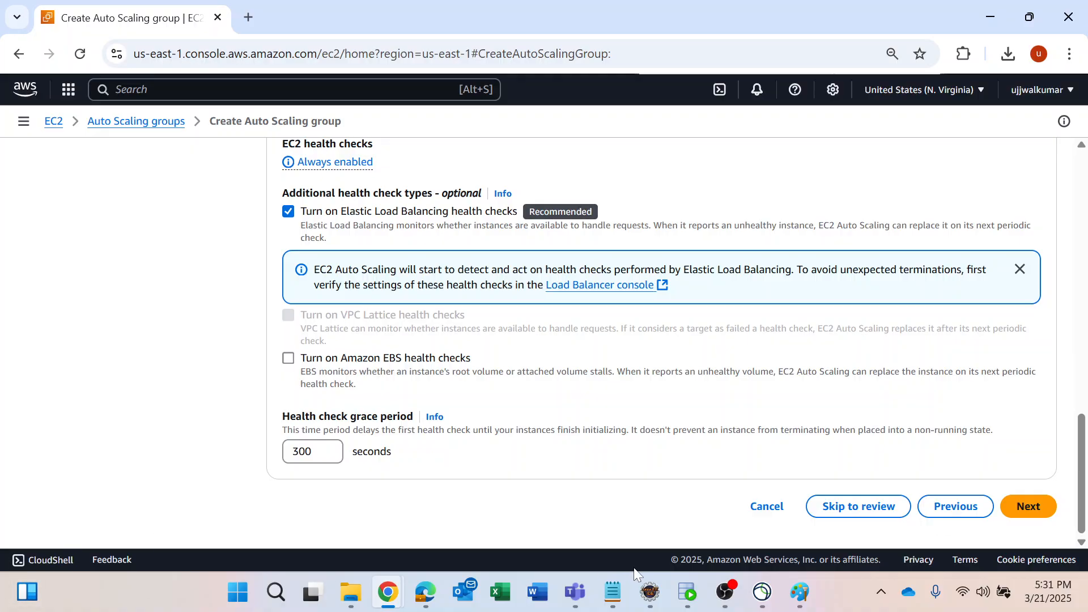
pyautogui.click(1037, 510)
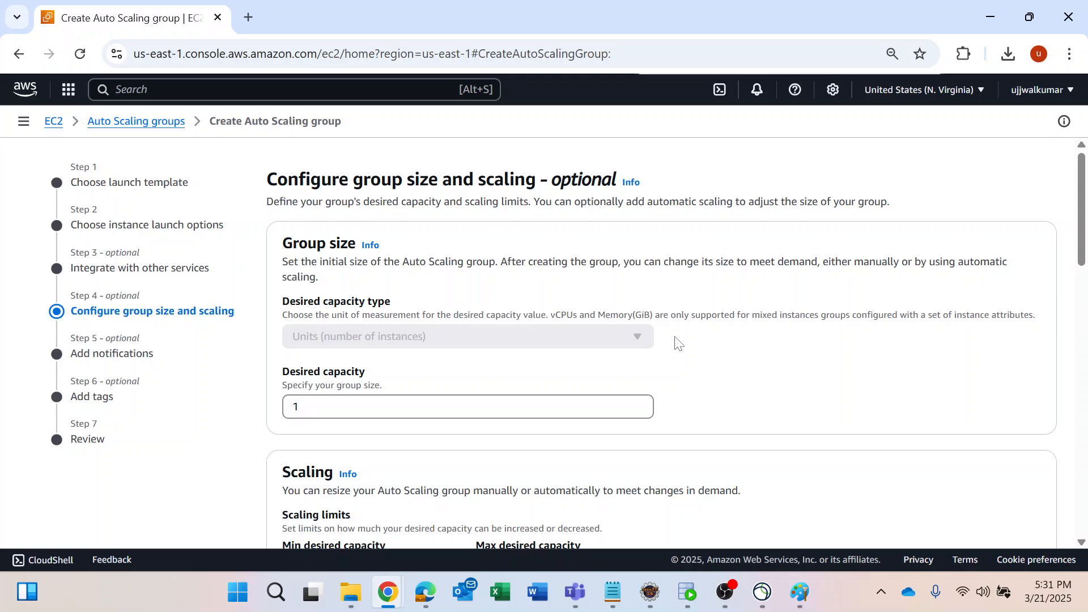
# Leave the desired capacity at 1 and set the max desired capacity to 2.
pyautogui.click(468, 407)
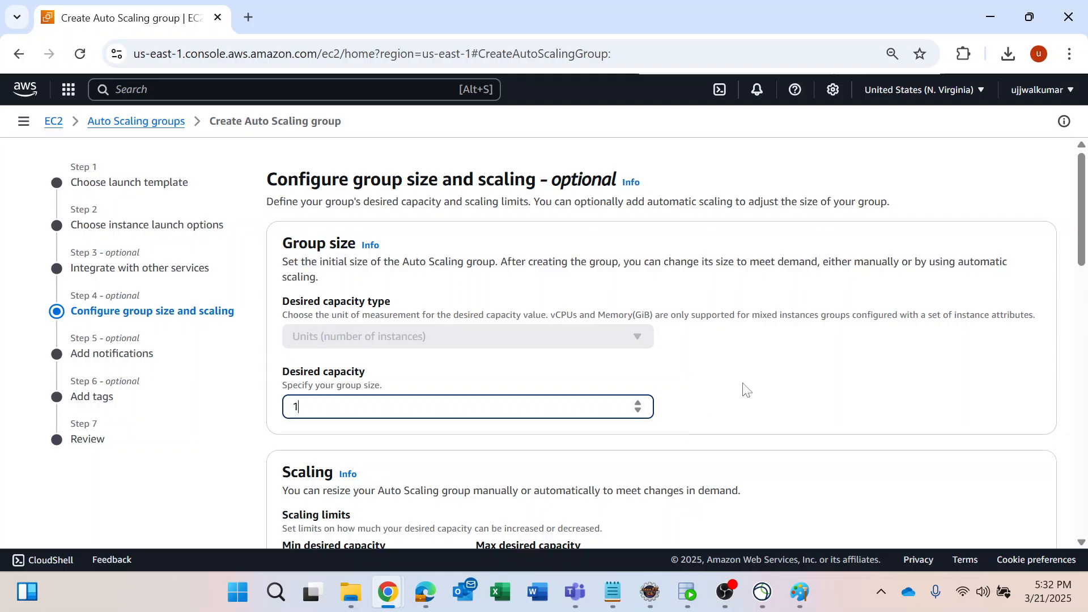
pyautogui.scroll(-3, 747, 384)
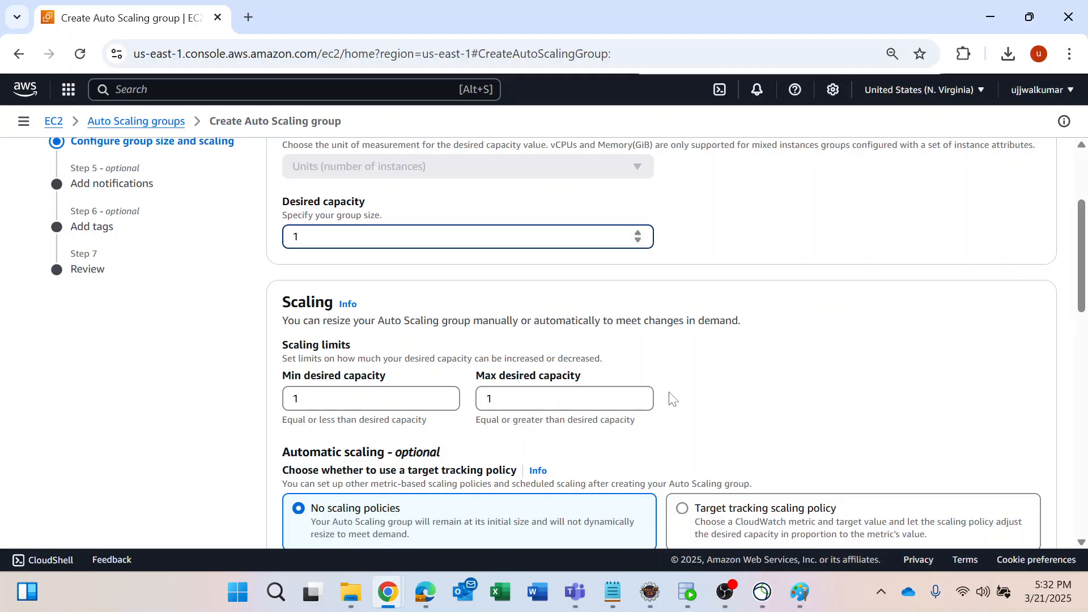
pyautogui.moveTo(503, 399); pyautogui.dragTo(451, 399)
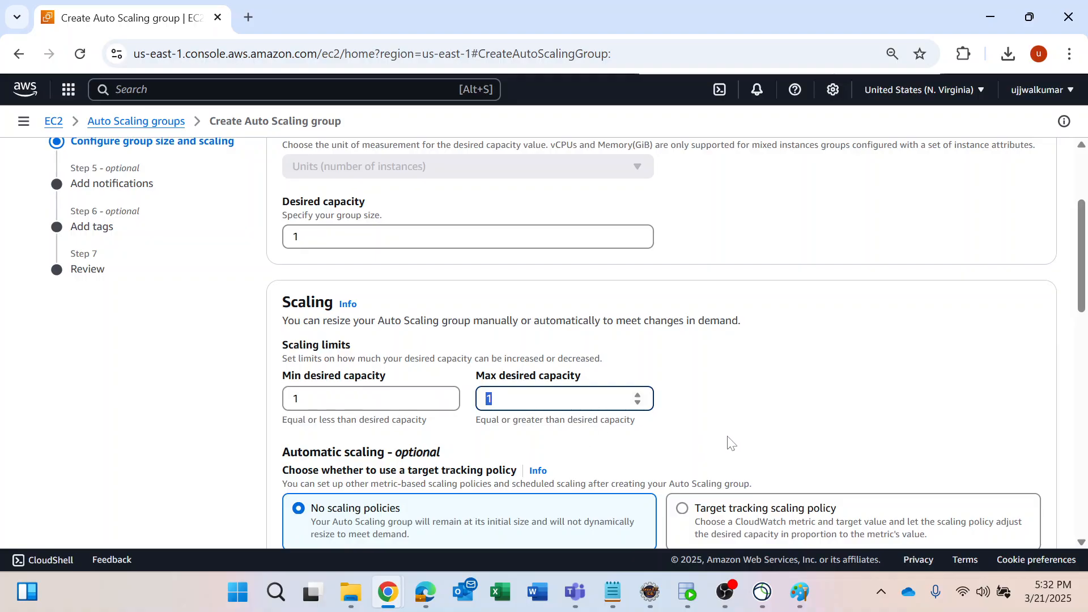
pyautogui.write('2')
# Keep the default scaling, maintenance and capacity options, and continue past notifications and tags to the review without adding any.
pyautogui.scroll(-2, 876, 381)
pyautogui.scroll(-5, 873, 379)
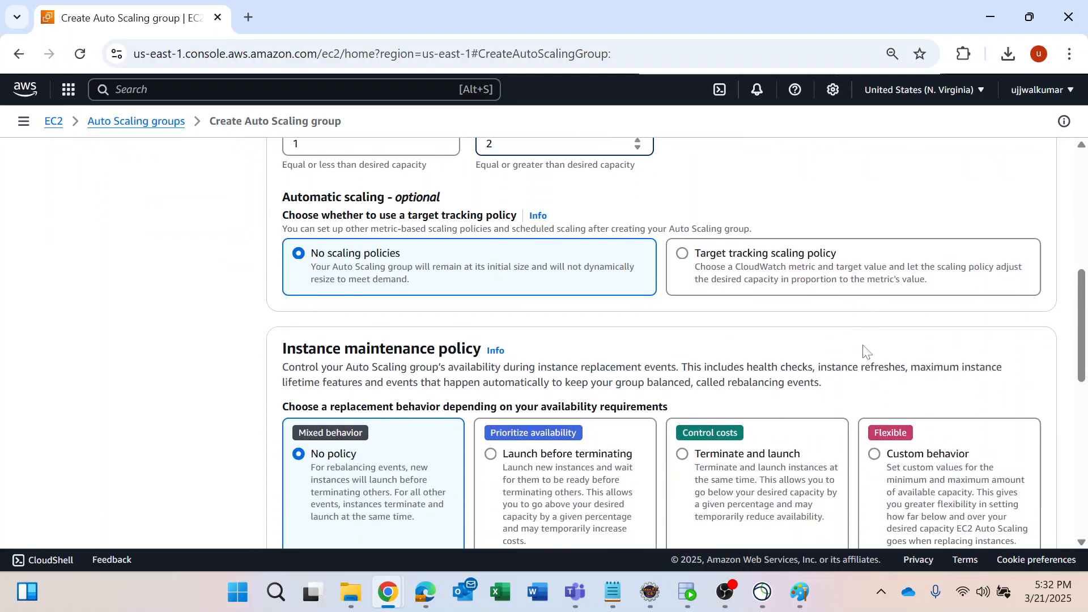
pyautogui.scroll(1, 864, 351)
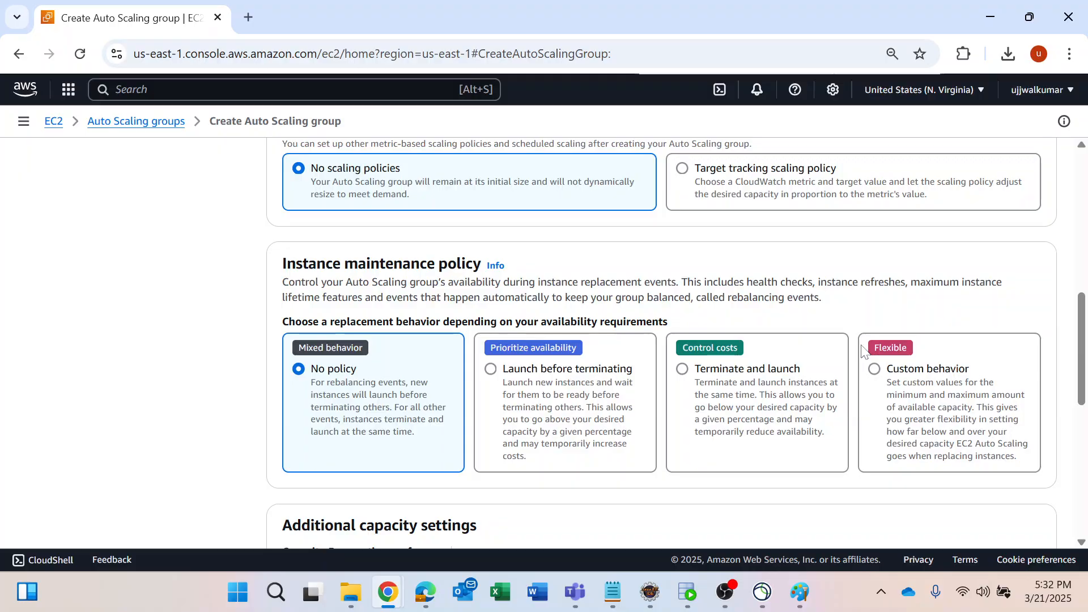
pyautogui.scroll(1, 863, 352)
pyautogui.scroll(-1, 863, 352)
pyautogui.scroll(-3, 359, 379)
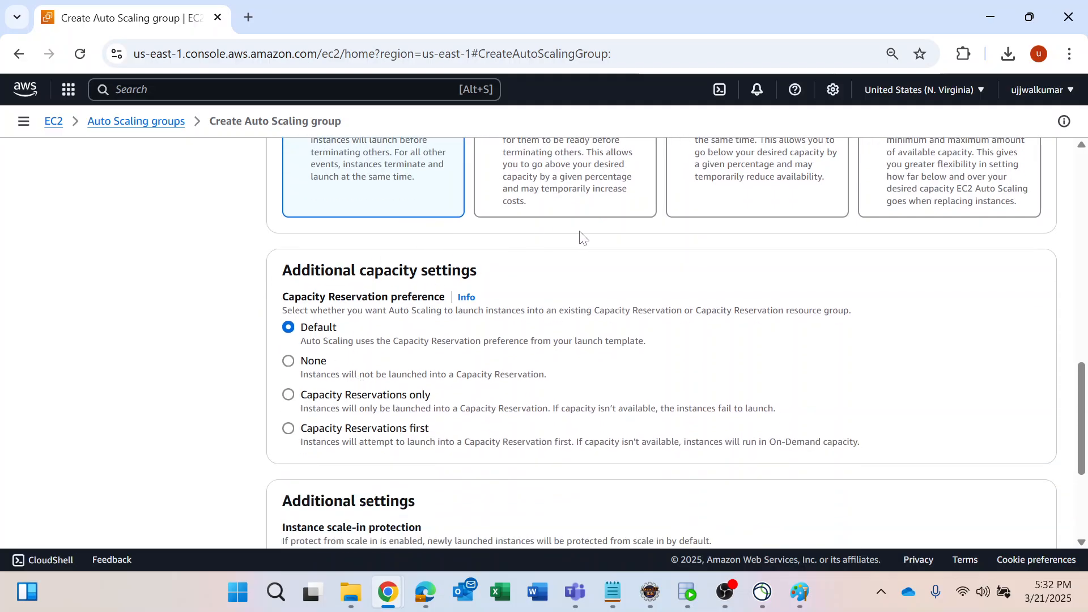
pyautogui.scroll(-3, 615, 289)
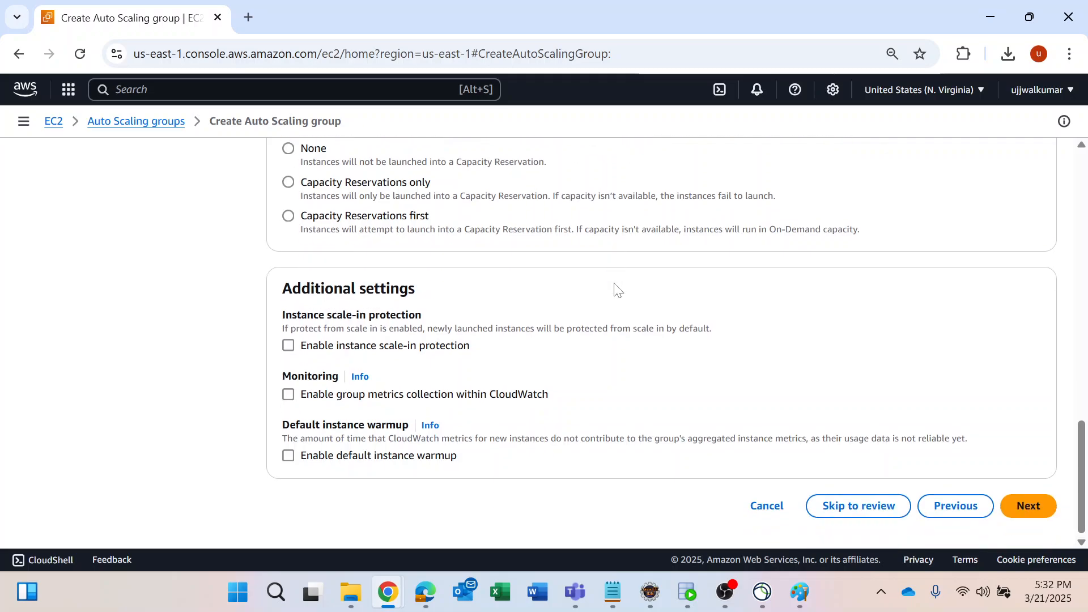
pyautogui.click(1027, 509)
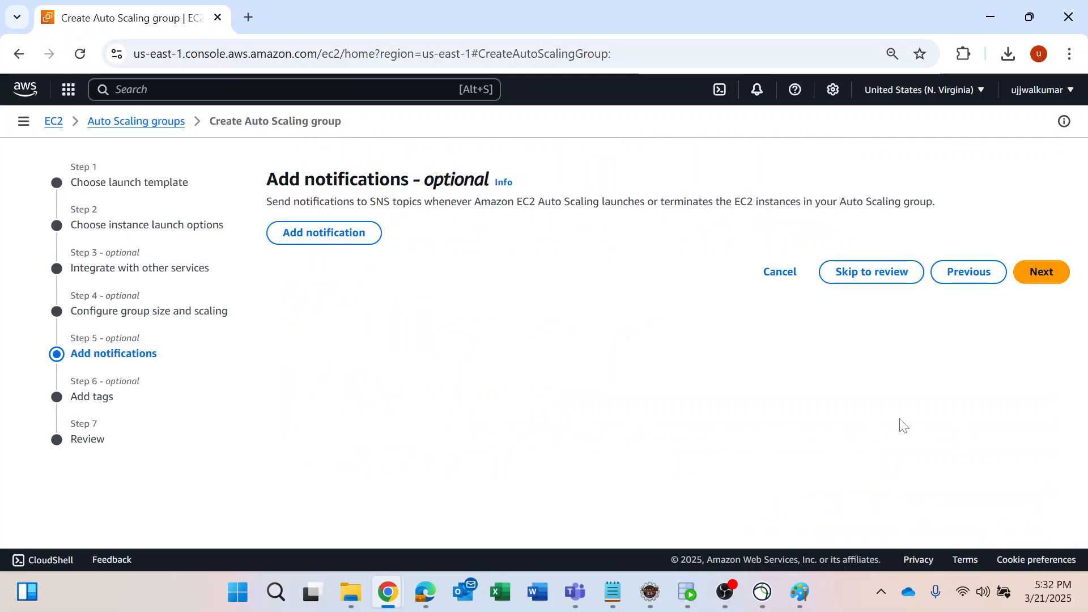
pyautogui.click(1042, 271)
pyautogui.click(1042, 459)
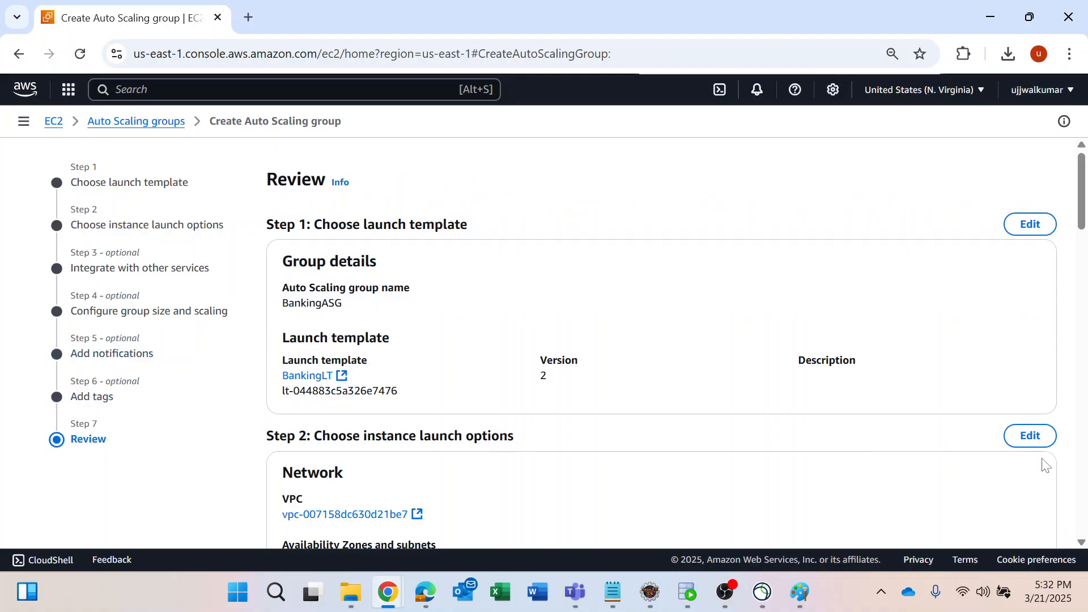
# Review the settings, create the BankingASG group, and check its min and max capacity in the group list.
pyautogui.scroll(-6, 830, 445)
pyautogui.scroll(-12, 831, 435)
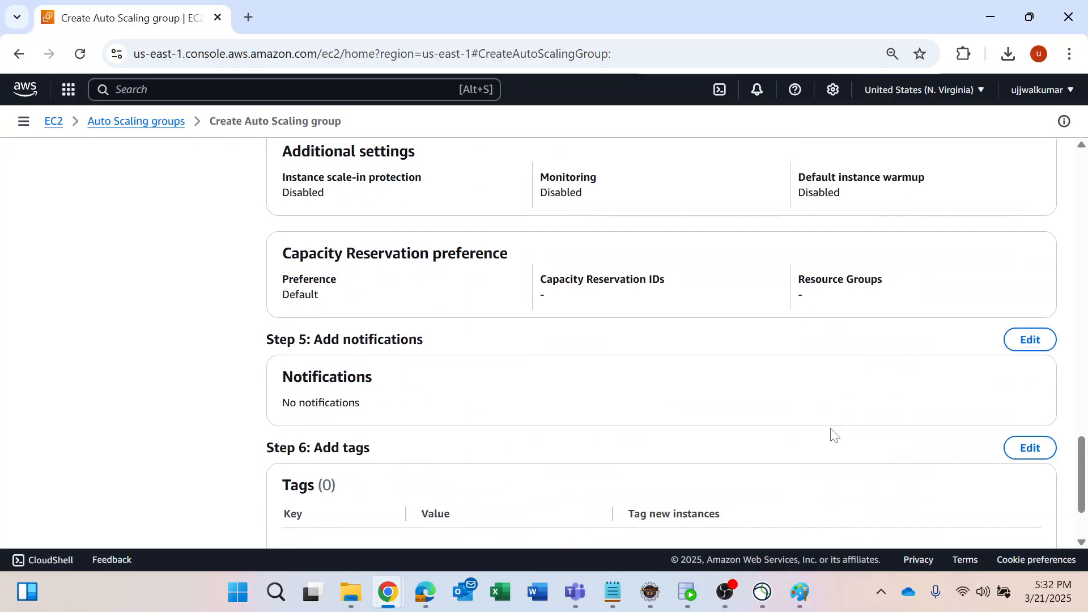
pyautogui.click(956, 504)
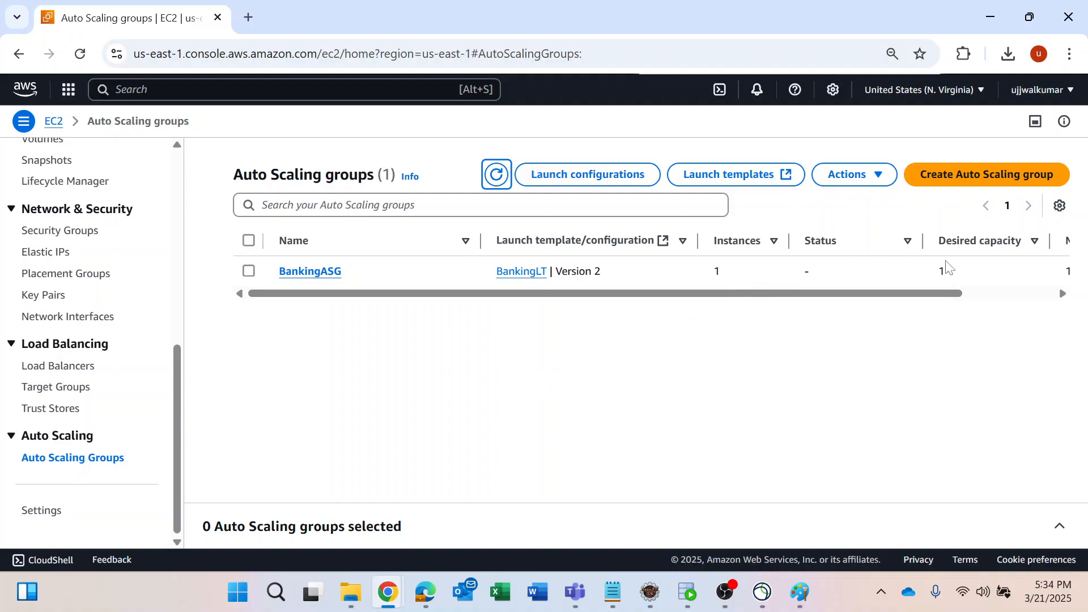
pyautogui.moveTo(914, 295); pyautogui.dragTo(914, 295)
pyautogui.moveTo(972, 299); pyautogui.dragTo(1022, 299)
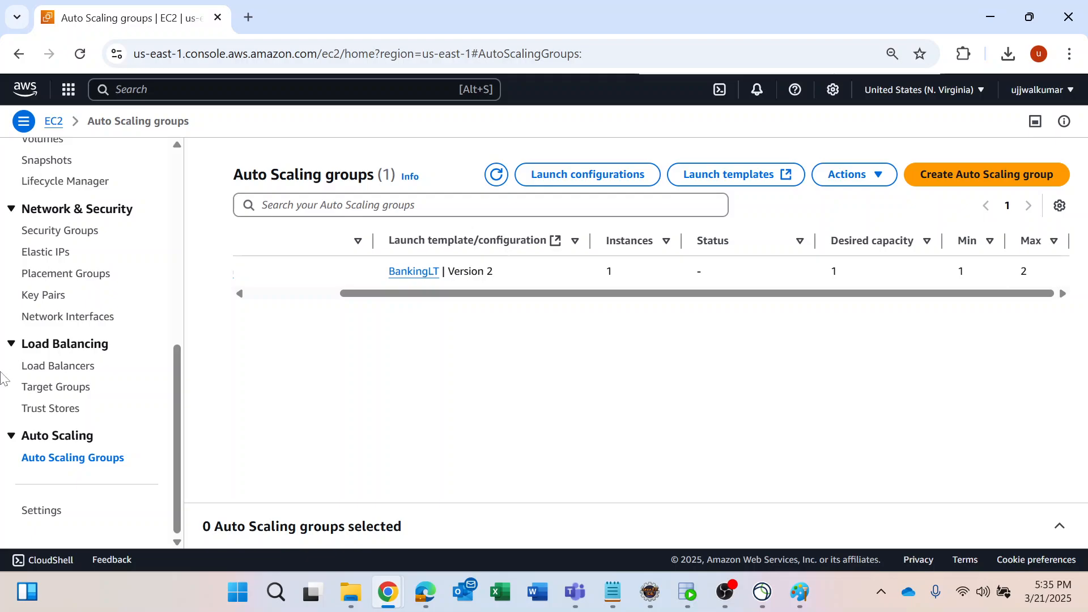
# Go to the EC2 instances list and terminate the running unnamed instance launched by the Auto Scaling group.
pyautogui.scroll(3, 93, 343)
pyautogui.scroll(3, 97, 343)
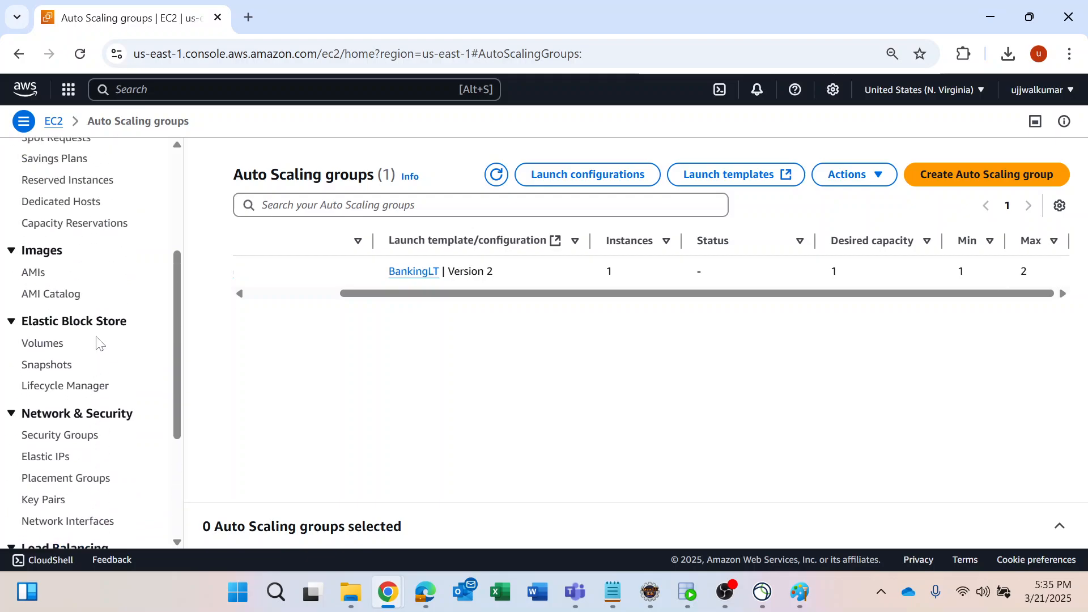
pyautogui.click(55, 209)
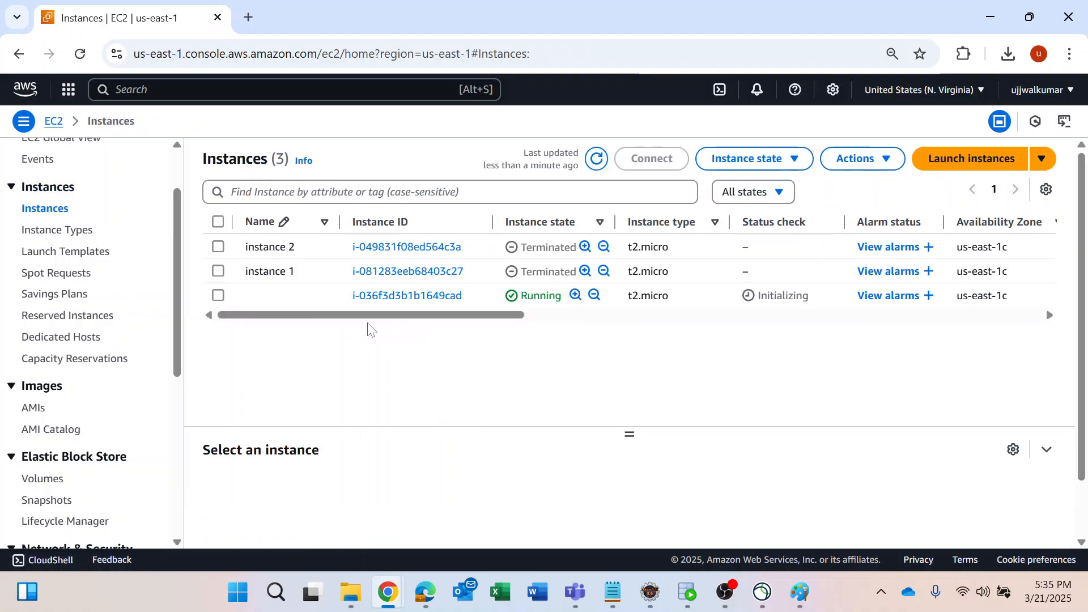
pyautogui.click(218, 295)
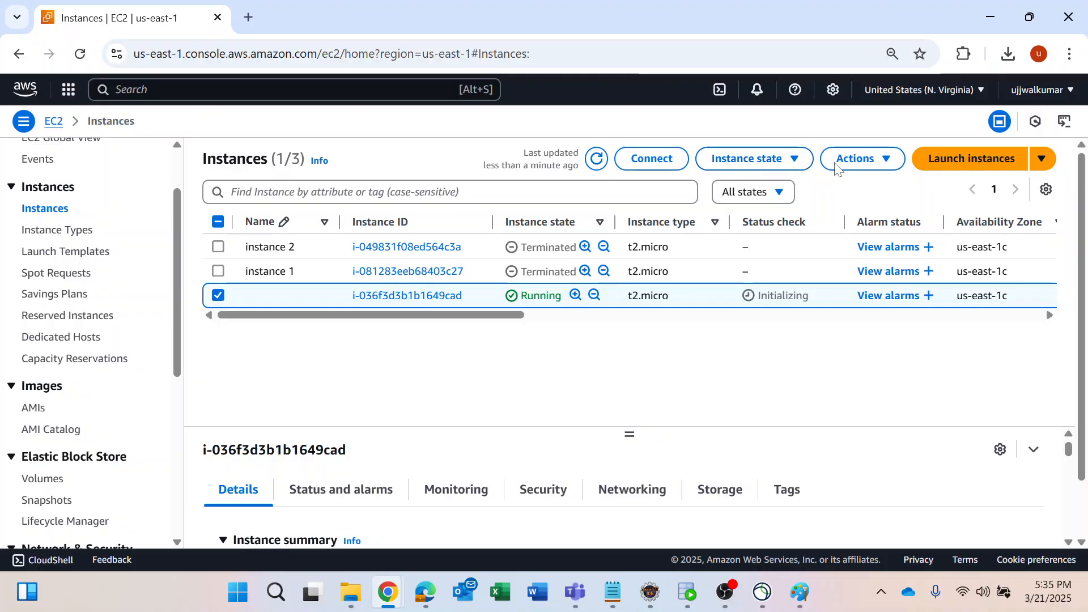
pyautogui.click(857, 159)
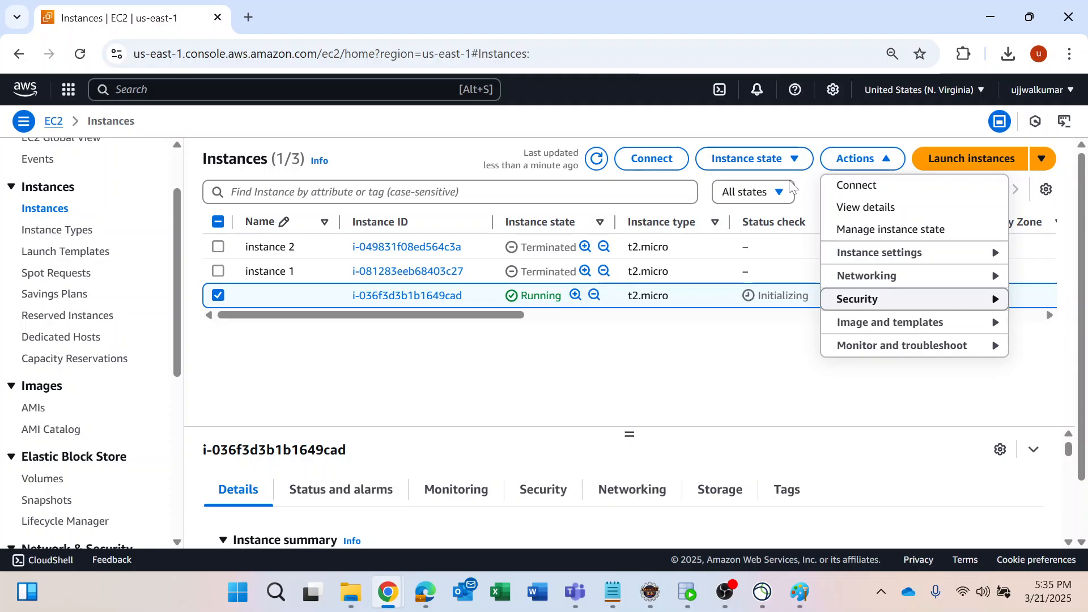
pyautogui.click(742, 159)
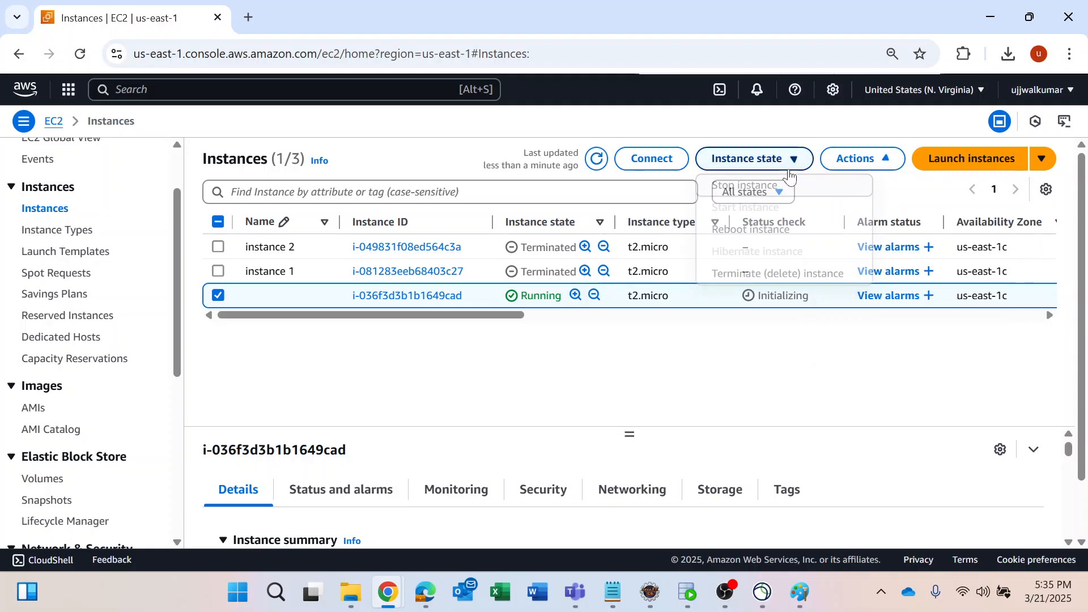
pyautogui.click(729, 273)
pyautogui.click(864, 462)
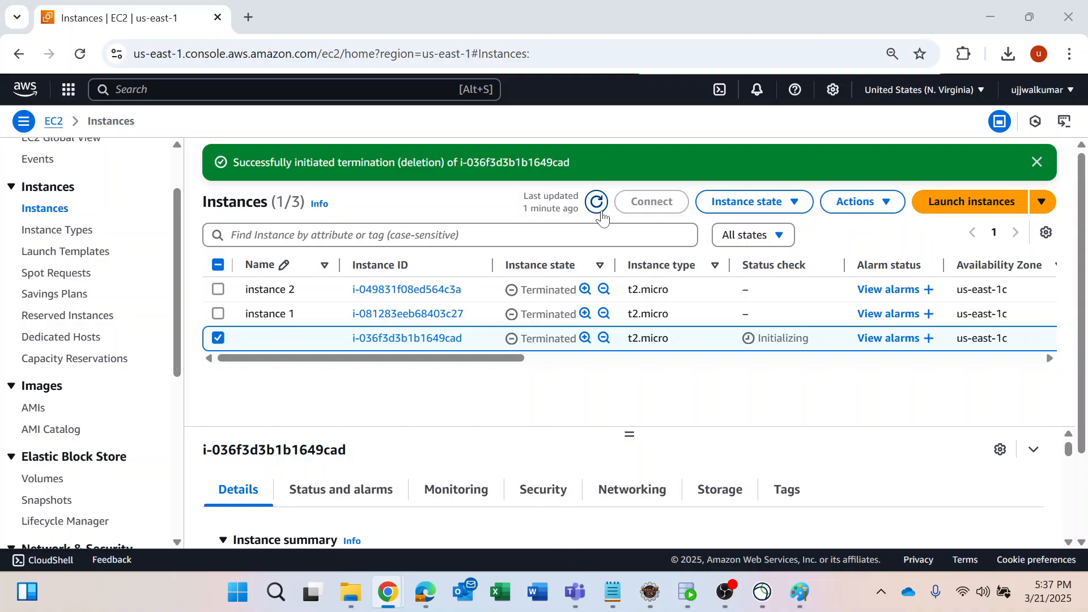
# Refresh the instances list and select the running instance to examine its state.
pyautogui.click(596, 202)
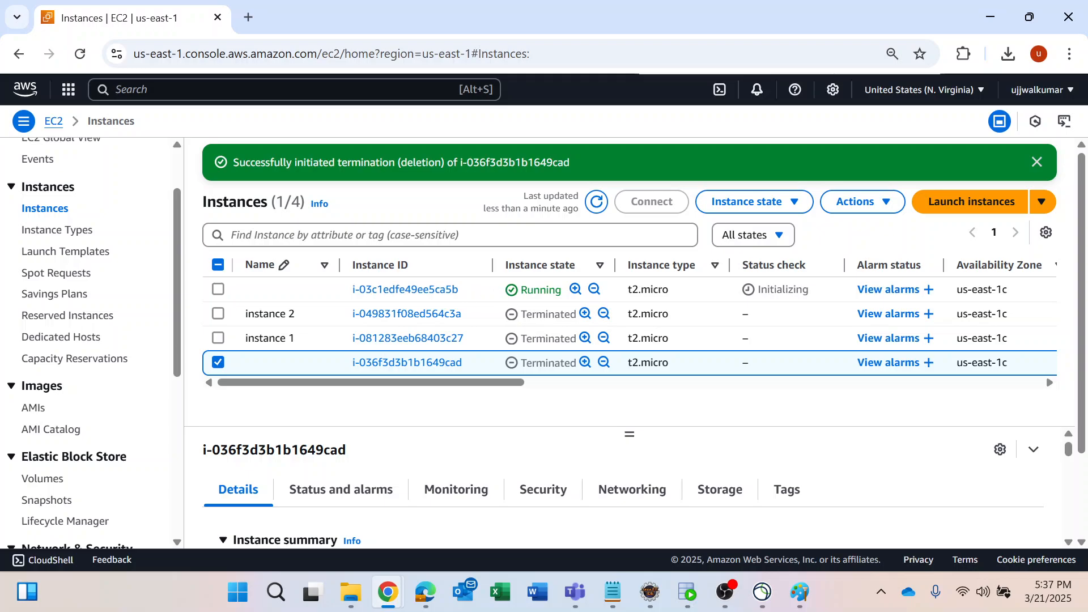
pyautogui.doubleClick(541, 289)
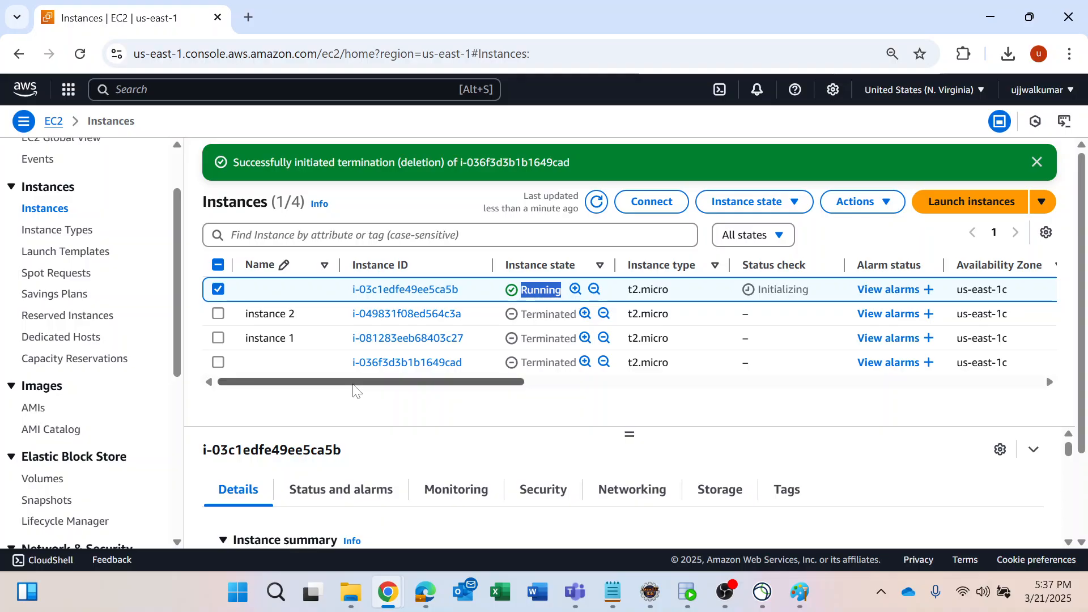
pyautogui.moveTo(354, 385); pyautogui.dragTo(208, 398)
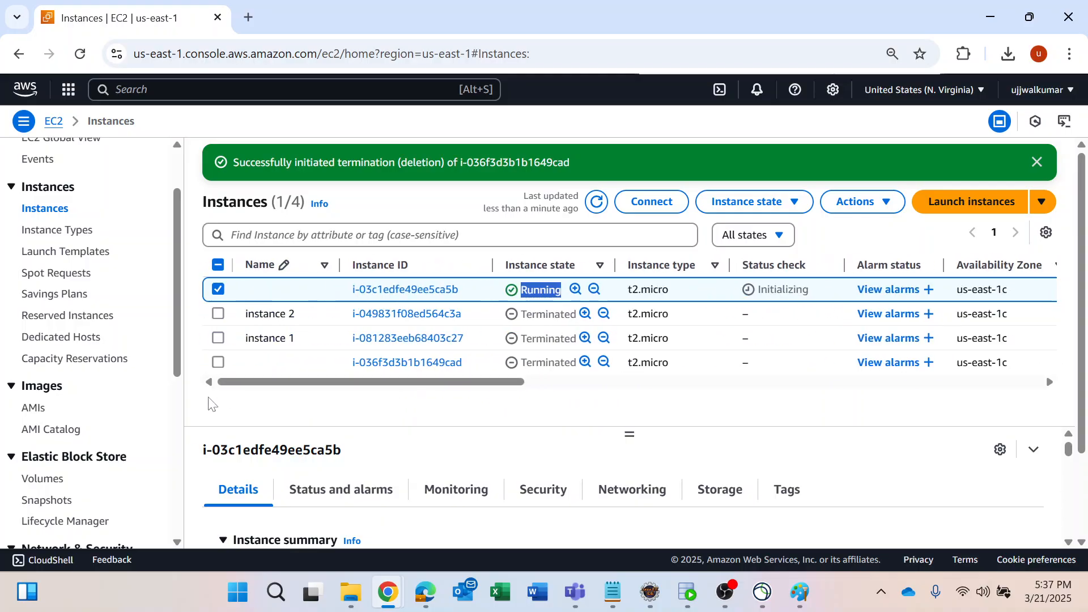